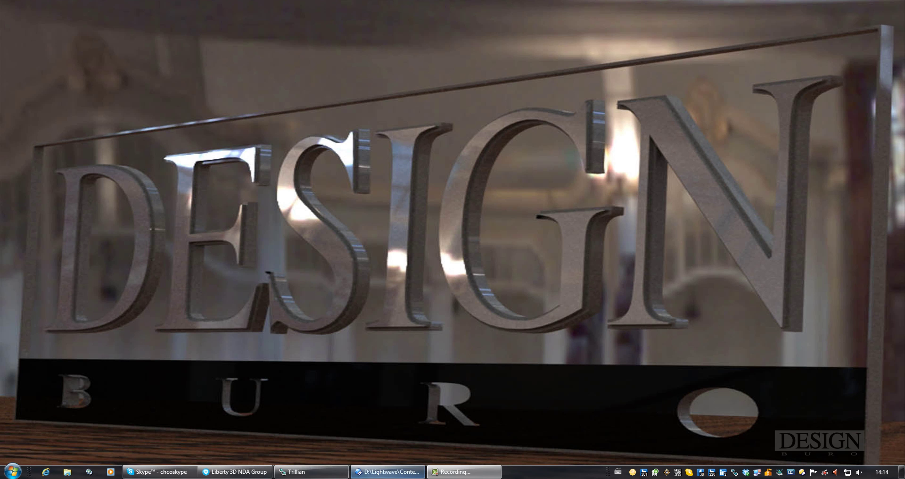
left_click(372, 473)
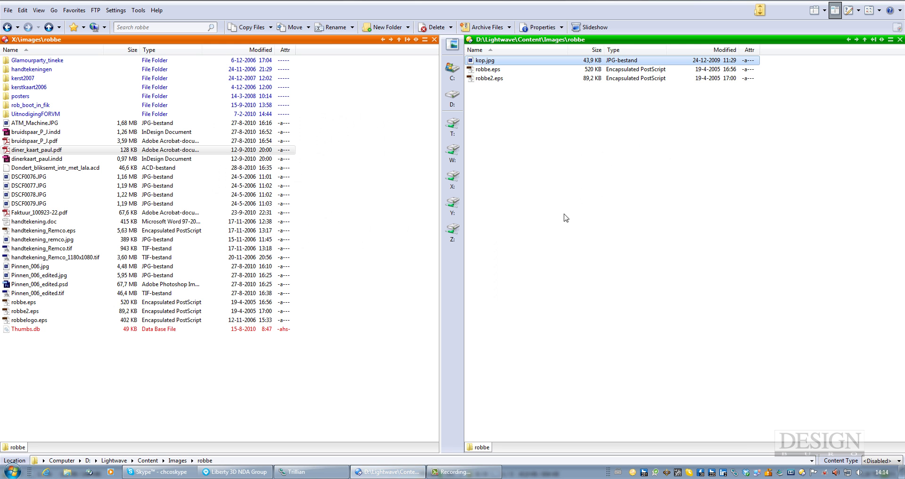
left_click(452, 44)
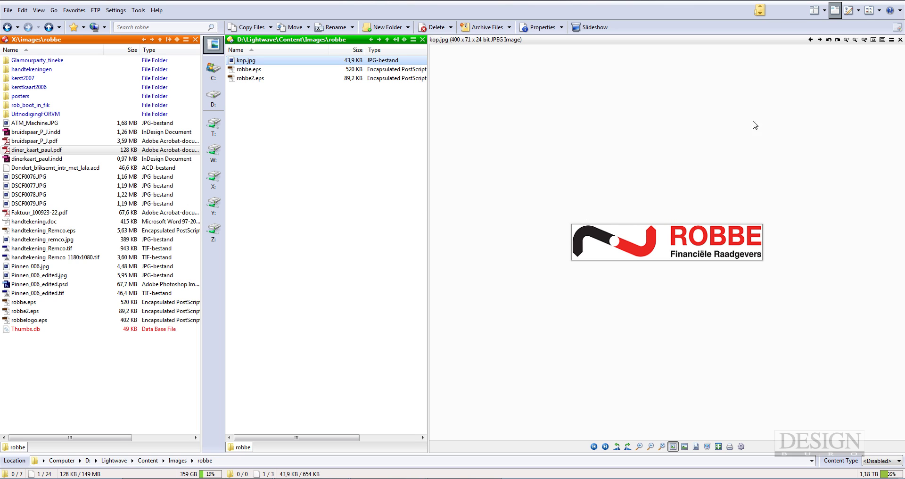
Step: Re-preview the ROBBE logo in kop.jpg, then launch LightWave Modeler from the launcher toolbar
left_click(900, 40)
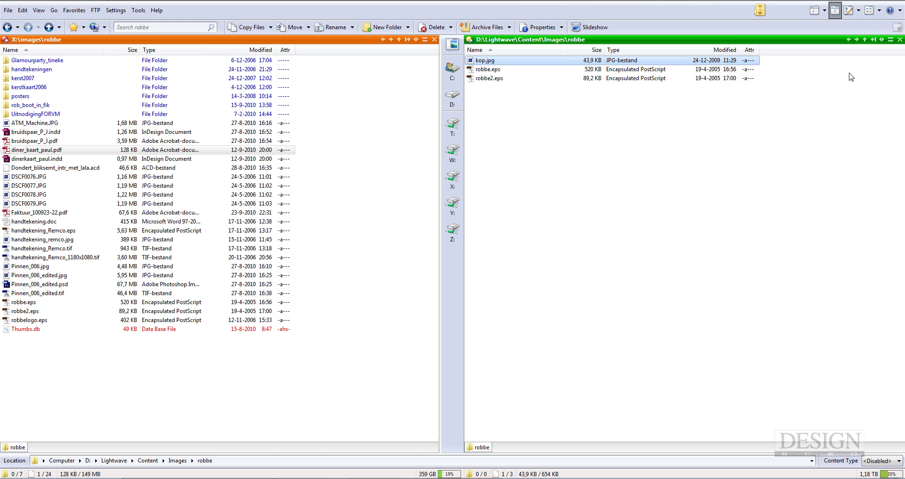
left_click(608, 145)
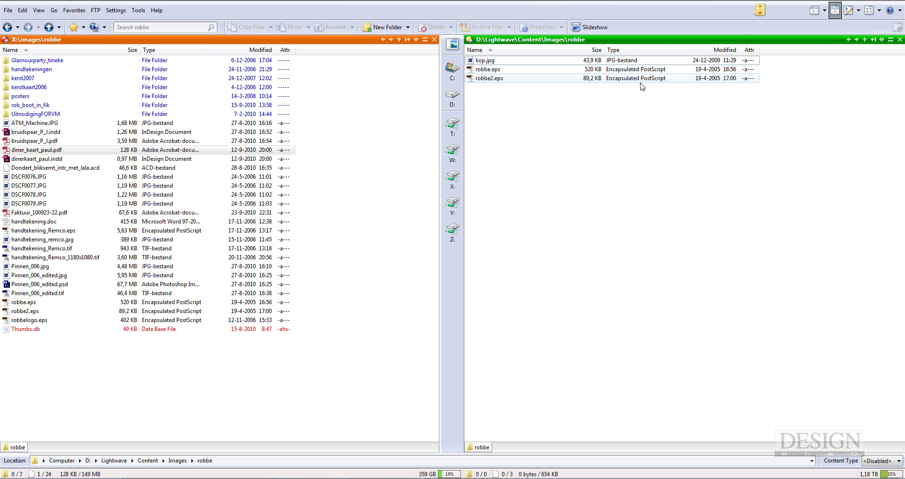
left_click(492, 61)
left_click(453, 43)
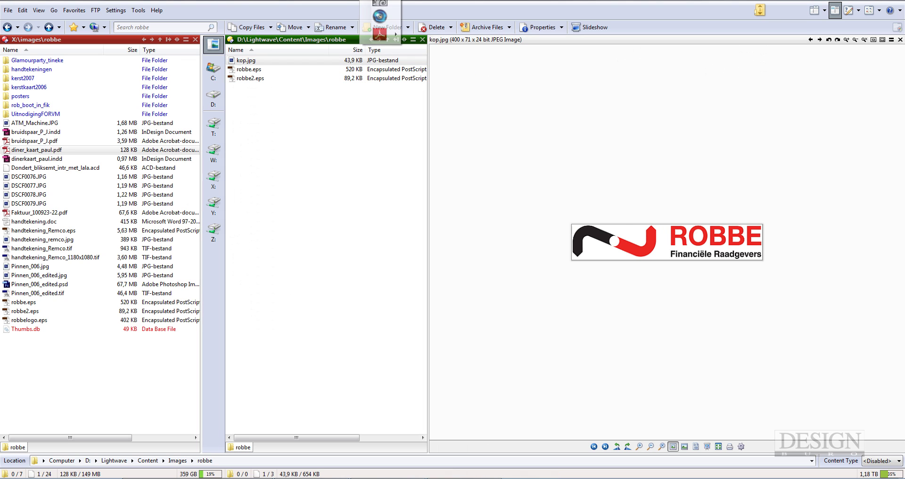
mouse_move(380, 16)
left_click(434, 16)
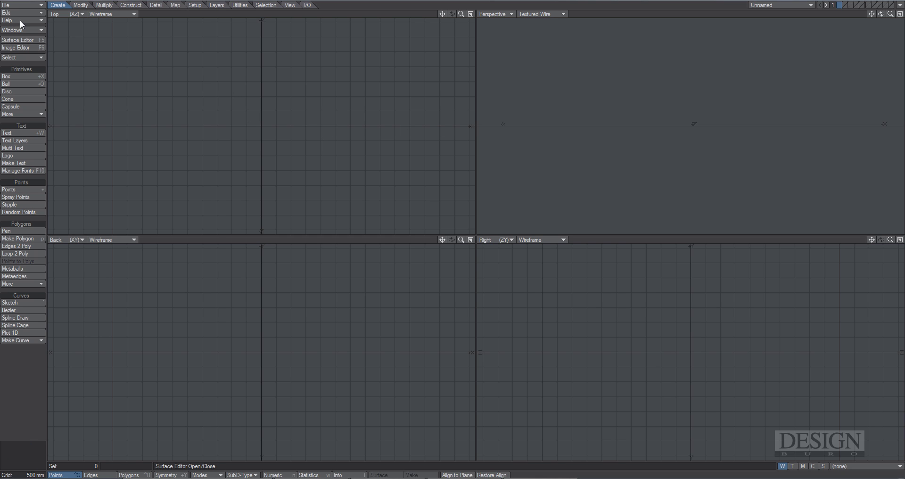
Step: Start an EPS import with Fine curve division, converted to Closed Polygons & PolyLines
left_click(24, 5)
mouse_move(58, 97)
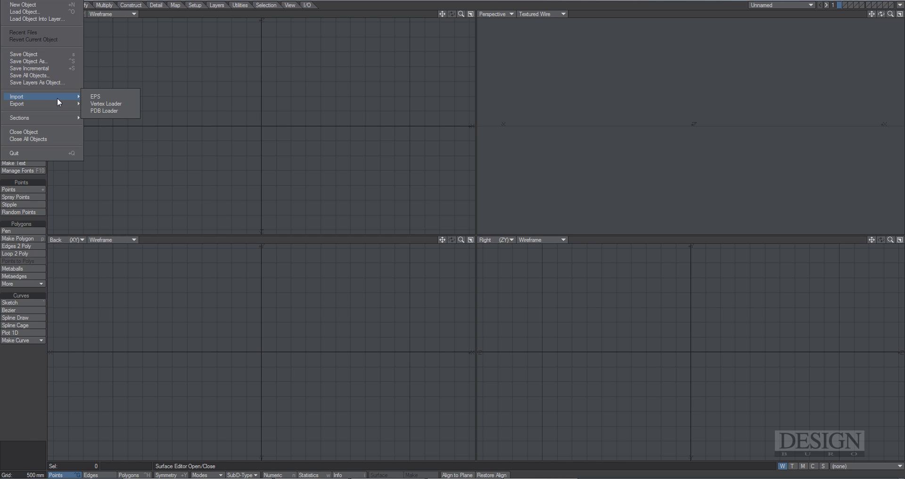
left_click(104, 97)
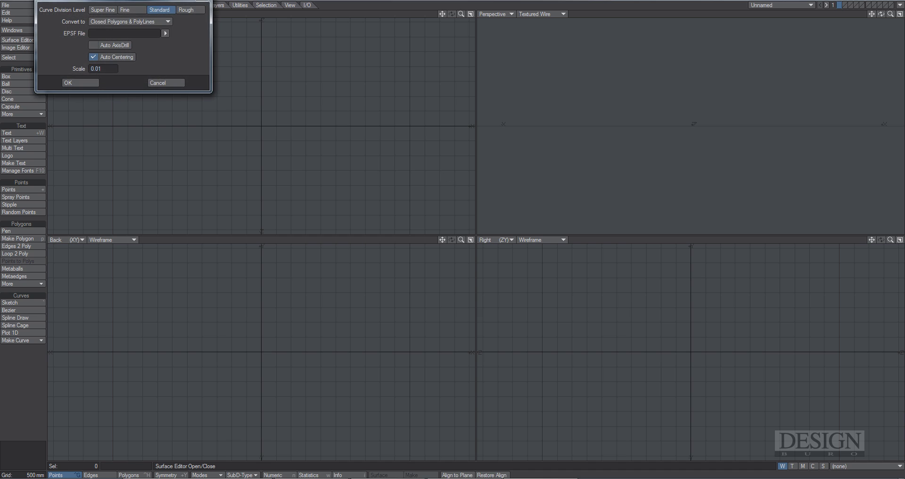
left_click_drag(143, 1, 489, 104)
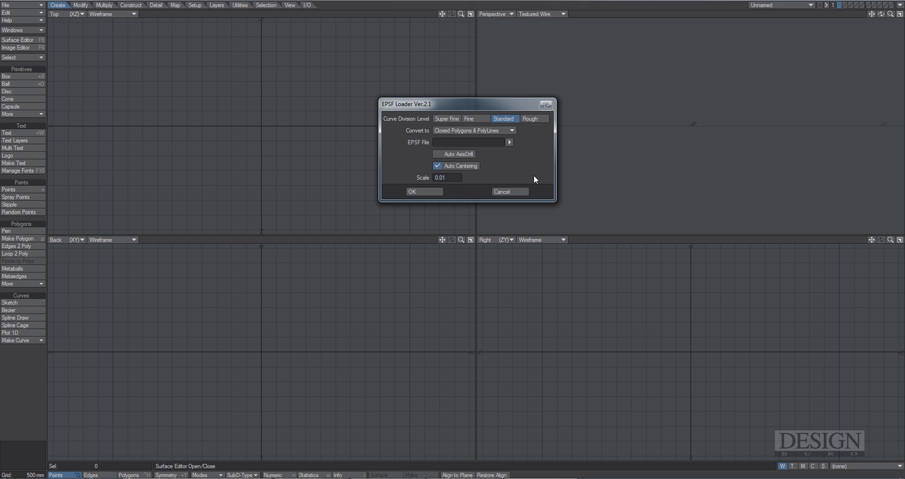
left_click(477, 118)
left_click(512, 132)
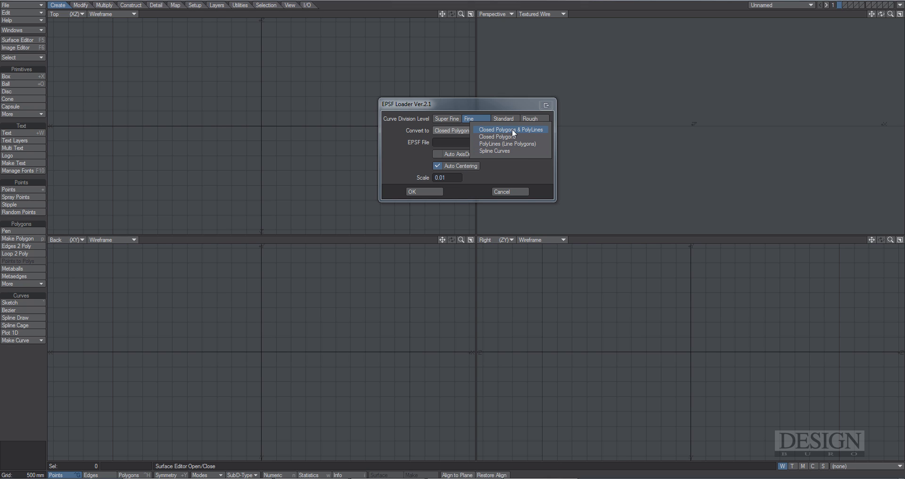
left_click(514, 131)
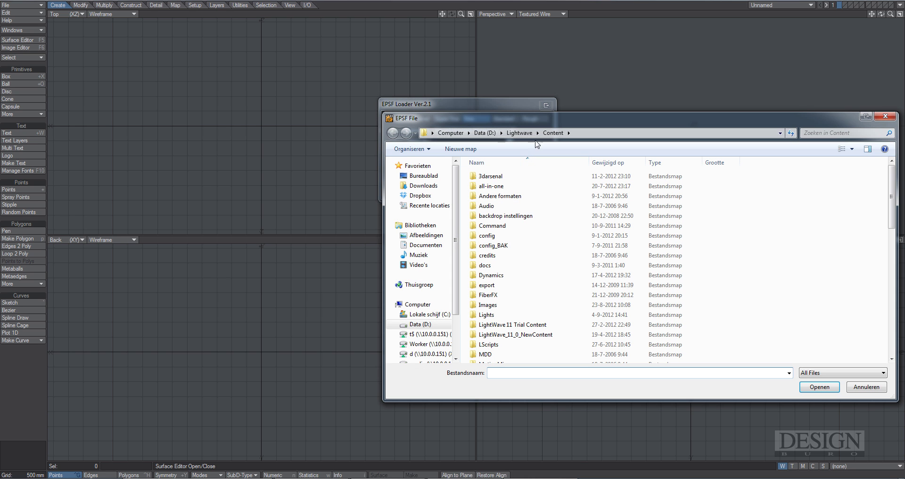
Step: Choose Images\robbe\robbe.eps as the file to import
left_click_drag(501, 99, 438, 75)
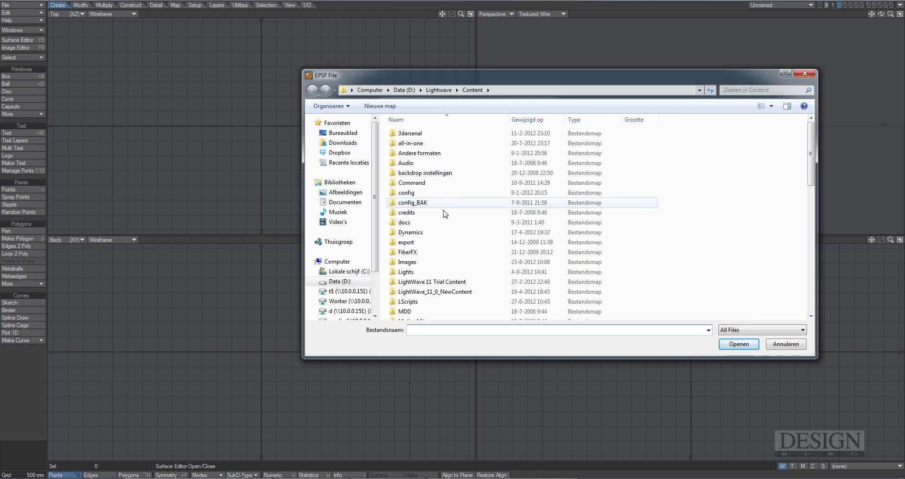
double_click(409, 262)
scroll(485, 250, "down", 4)
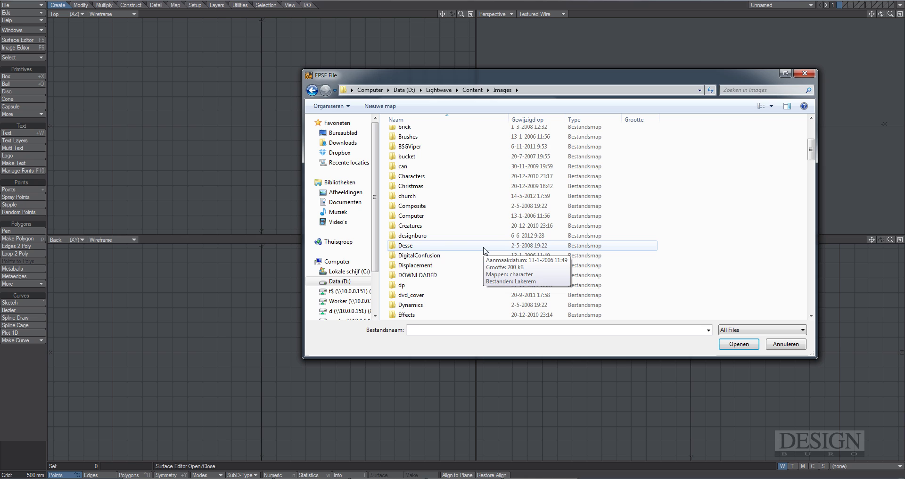
scroll(484, 250, "down", 18)
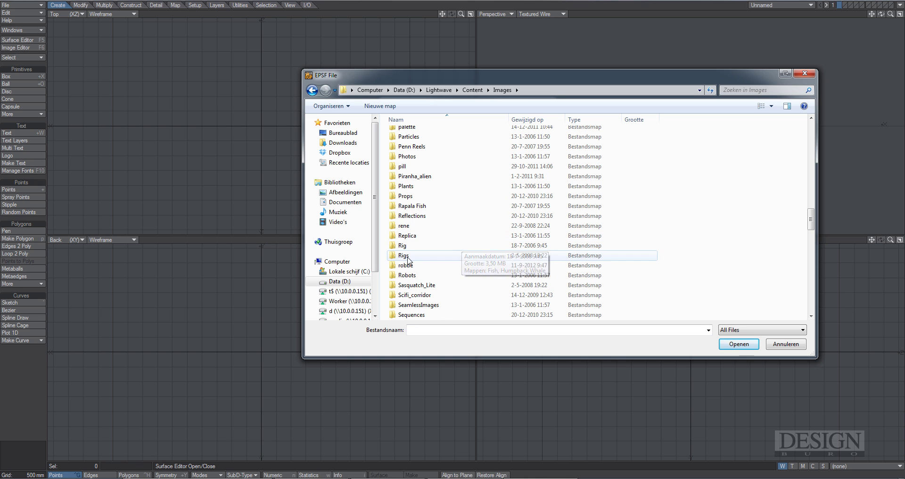
double_click(406, 265)
left_click(470, 151)
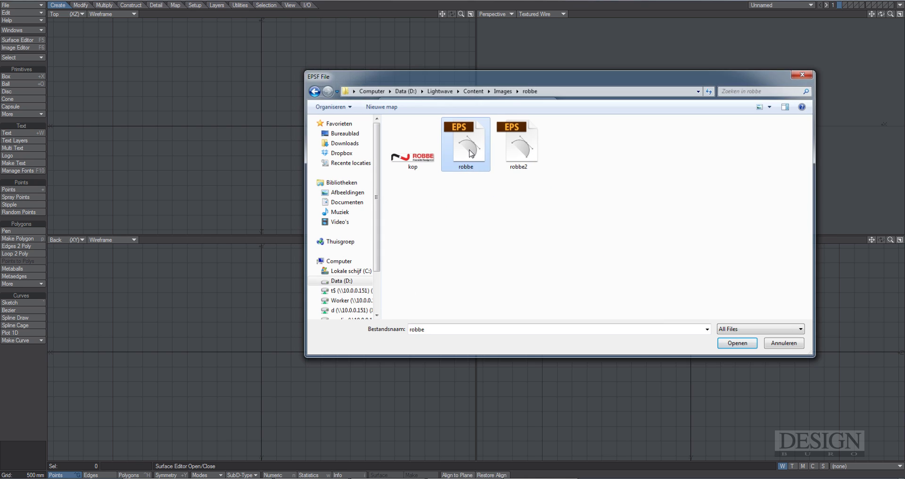
double_click(470, 152)
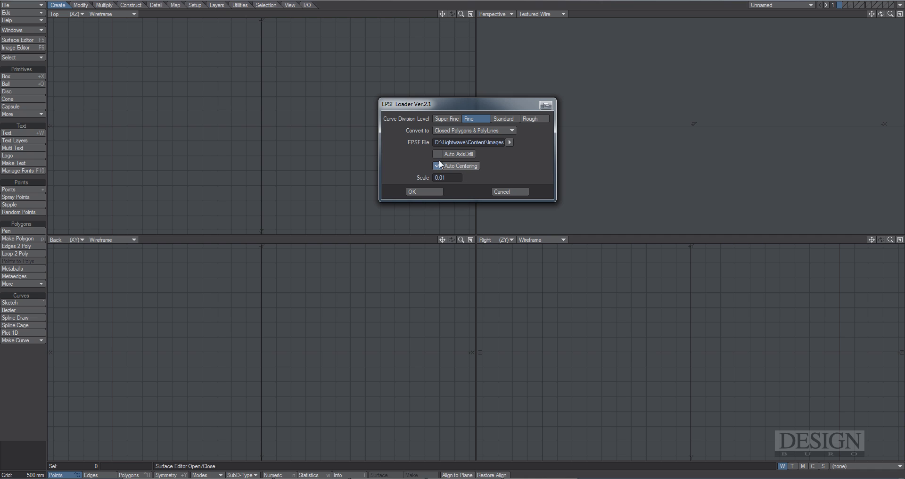
Step: Close the image preview pane in Directory Opus
mouse_move(459, 477)
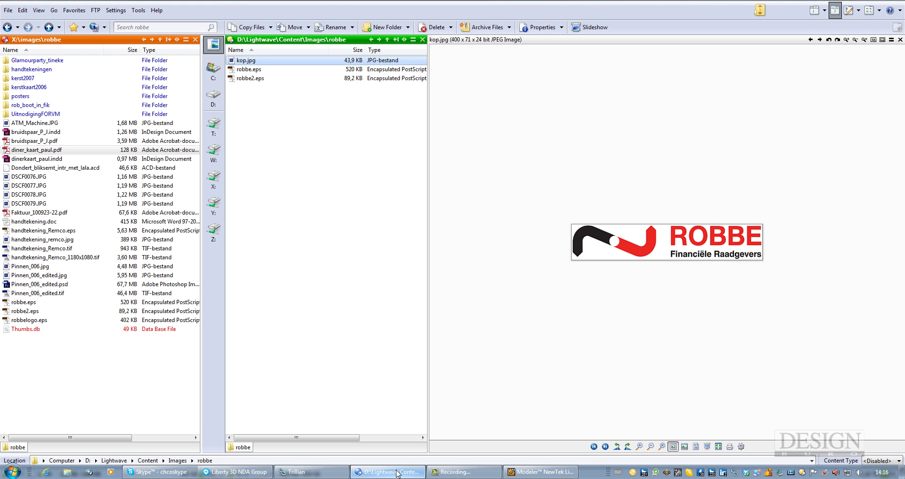
left_click(387, 472)
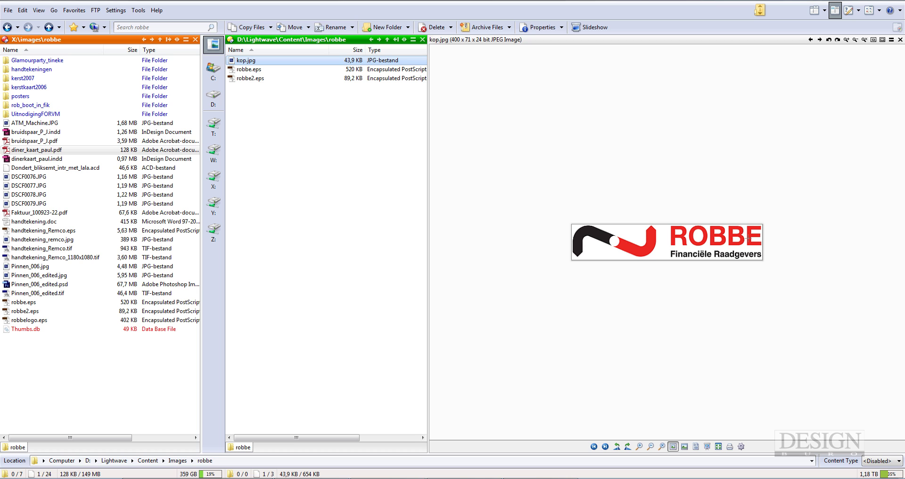
left_click(900, 39)
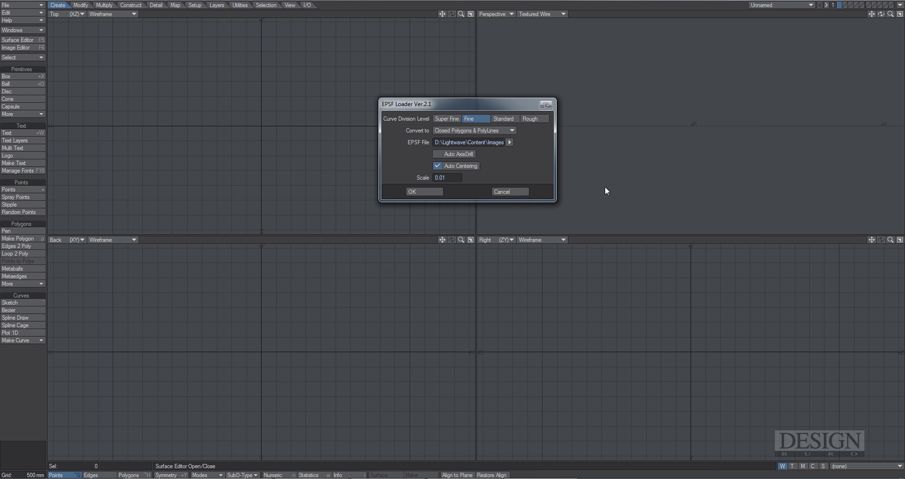
Step: Import the robbe EPS logo and fit it in all views
left_click(436, 191)
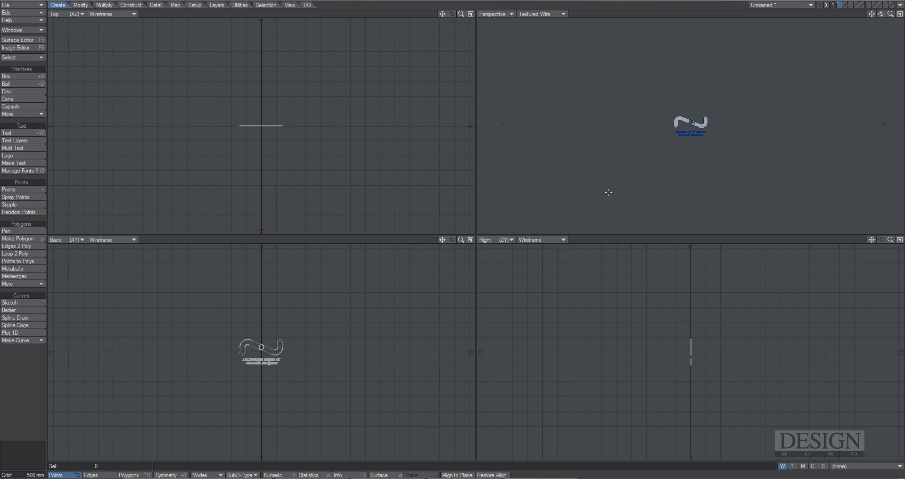
key("a")
left_click_drag(746, 107, 774, 137, "alt")
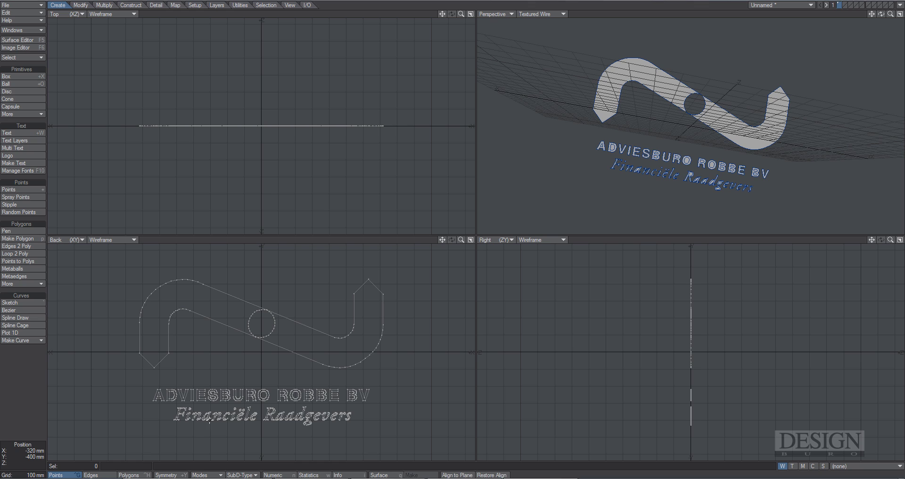
Step: In Points mode, lasso the two text lines in the Back view and delete them
left_click(70, 475)
mouse_move(143, 436)
right_mouse_down()
mouse_move(131, 392)
mouse_move(147, 384)
mouse_move(241, 371)
mouse_move(310, 376)
right_mouse_up()
mouse_move(368, 379)
right_mouse_down()
mouse_move(342, 442)
mouse_move(155, 442)
right_mouse_up()
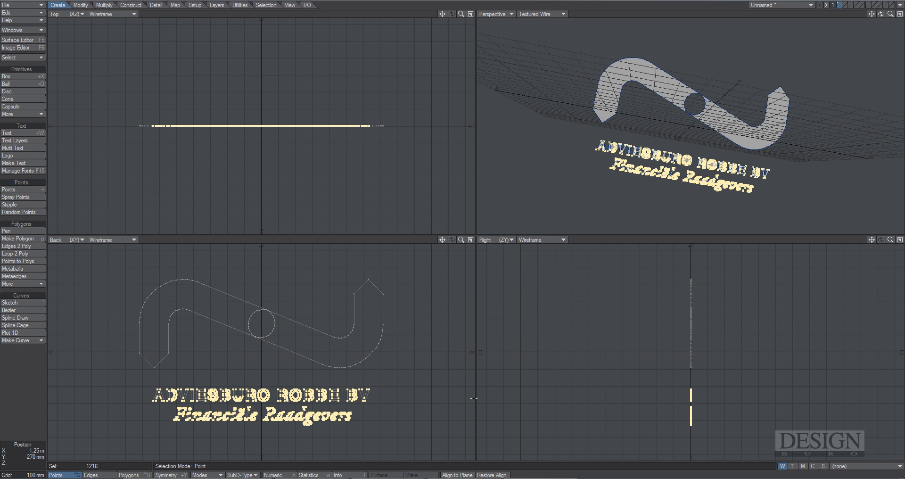
key("Delete")
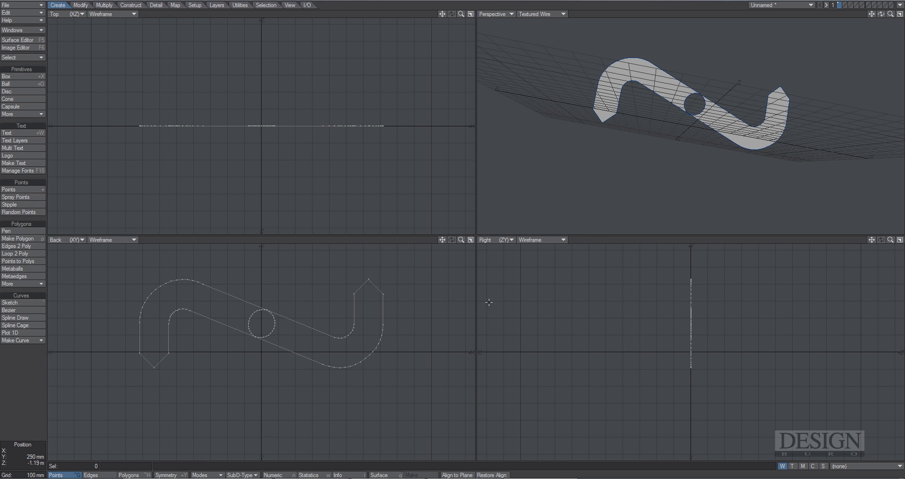
mouse_move(736, 125)
left_mouse_down("alt")
mouse_move(693, 97)
mouse_move(671, 113)
mouse_move(674, 168)
mouse_move(700, 164)
mouse_move(737, 140)
mouse_move(693, 153)
mouse_move(725, 154)
mouse_move(711, 135)
mouse_move(757, 114)
mouse_move(743, 113)
mouse_move(764, 91)
mouse_move(725, 103)
mouse_move(746, 110)
mouse_move(707, 119)
mouse_move(722, 126)
mouse_move(719, 154)
mouse_move(681, 145)
mouse_move(714, 141)
left_mouse_up("alt")
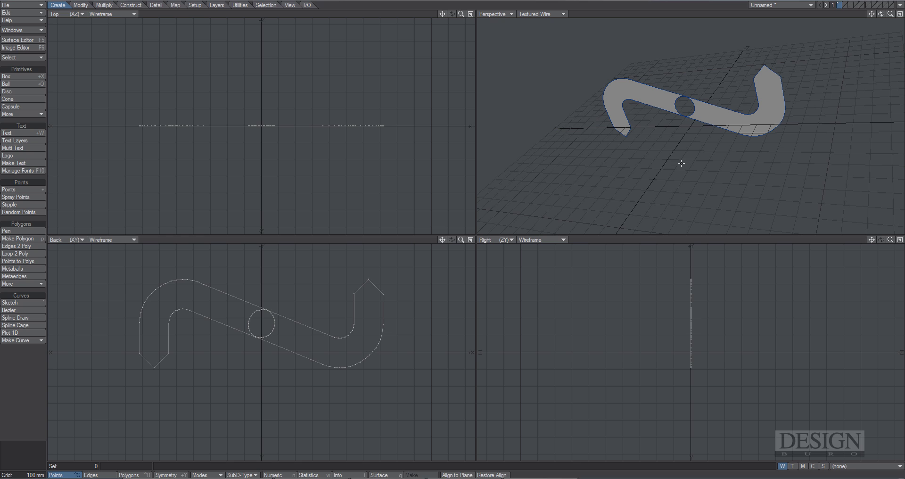
key("w")
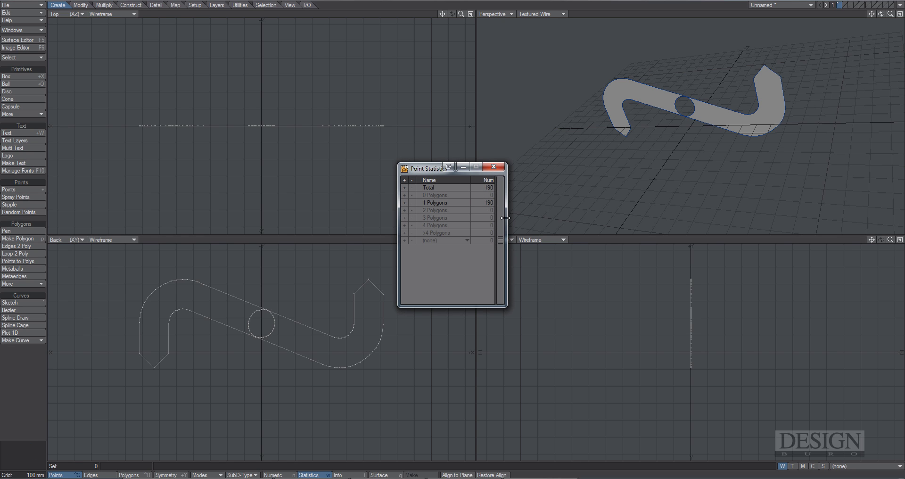
left_click_drag(504, 221, 591, 220)
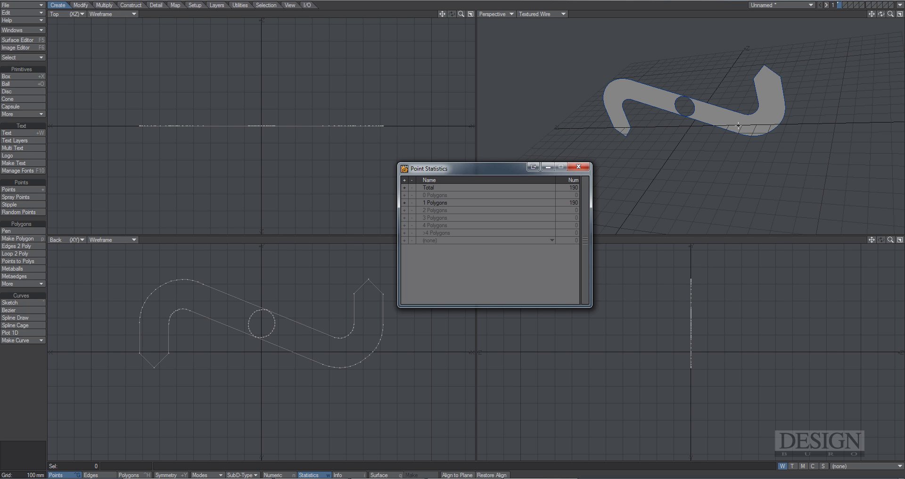
left_click(579, 167)
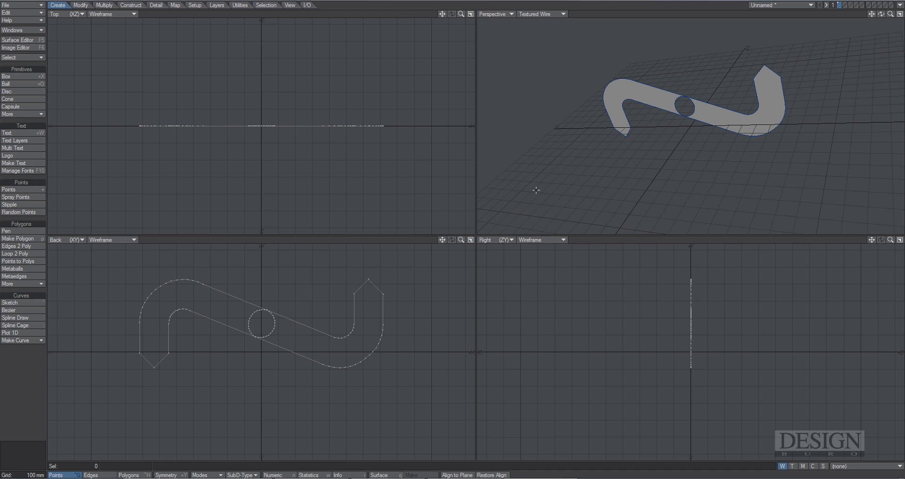
Step: In Polygons mode, test-select the left half of the logo, then clear the selection
left_click_drag(606, 175, 657, 142, "alt")
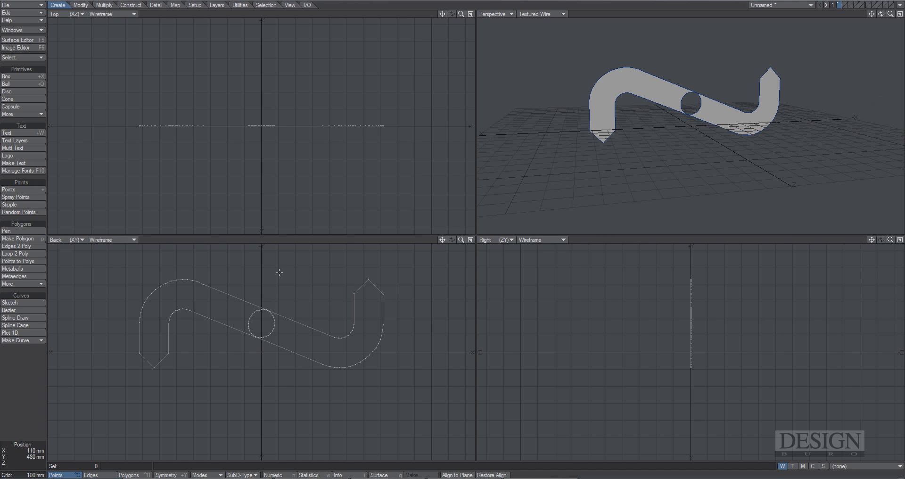
left_click(129, 474)
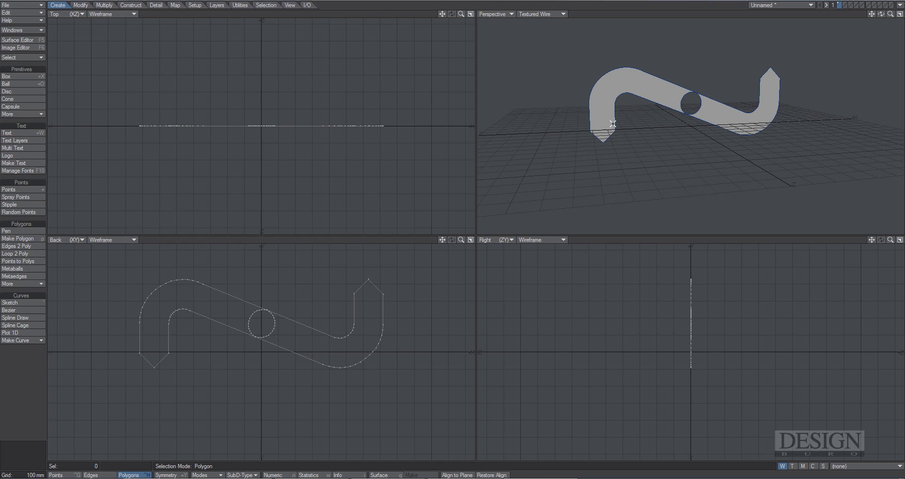
left_click(614, 97)
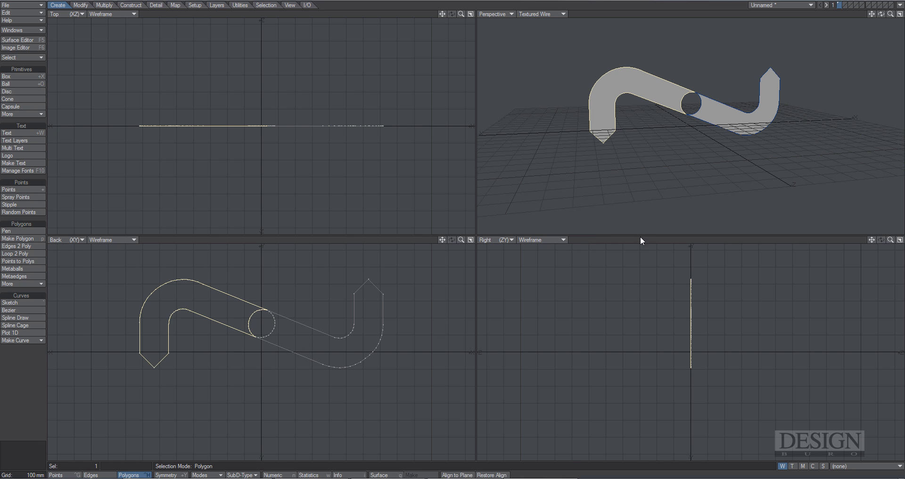
key("slash")
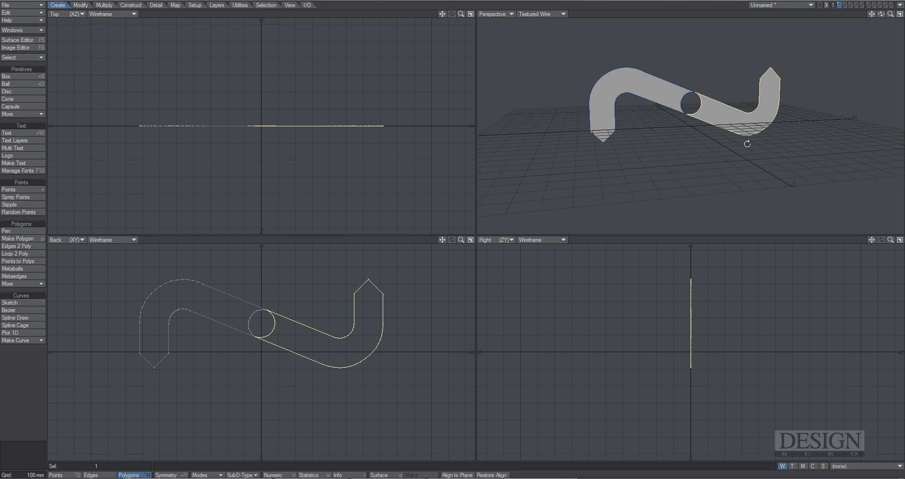
left_click_drag(751, 141, 717, 166, "alt")
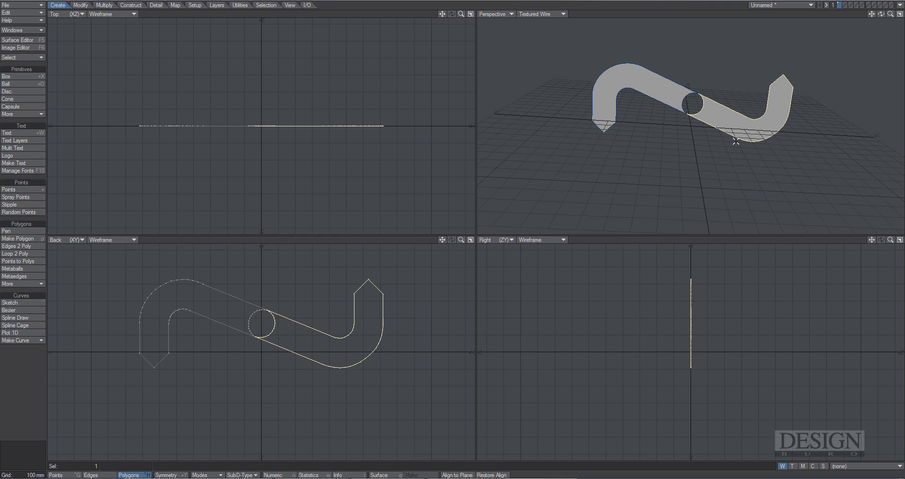
left_click(649, 84)
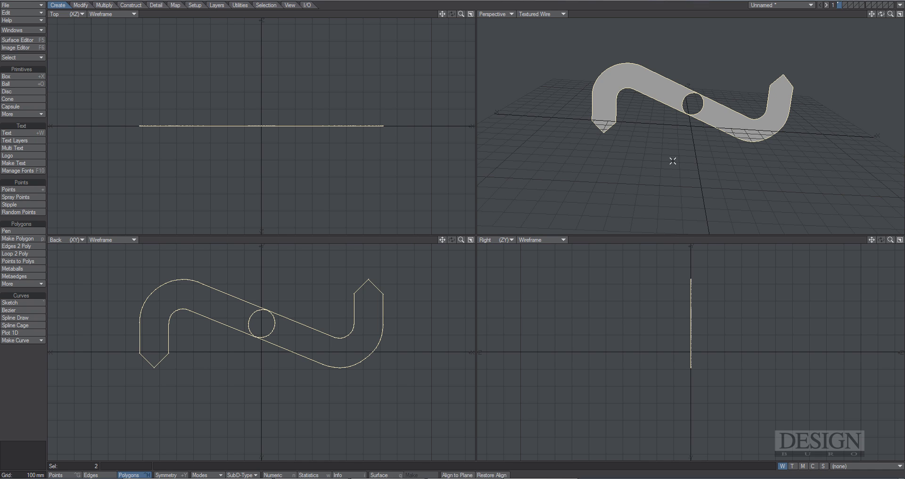
key("slash")
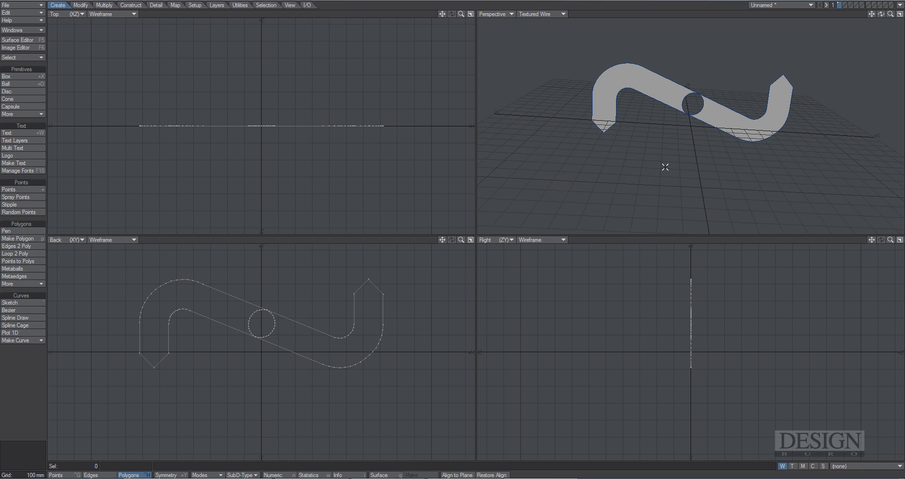
Step: Delete and undo the logo shape, then show Polygon Statistics with W
key("Delete")
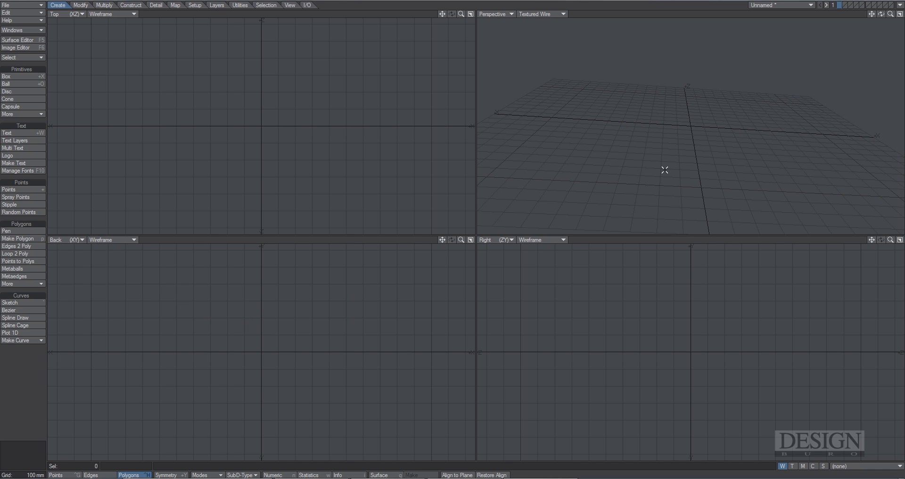
key("u")
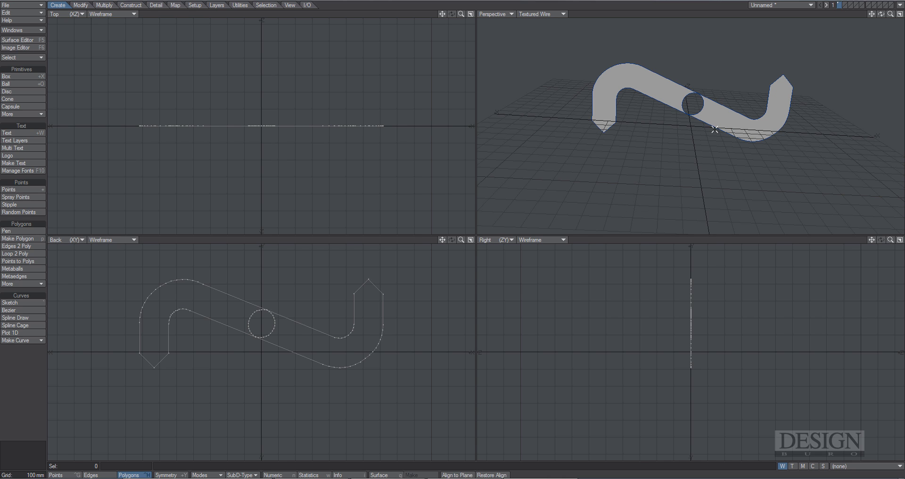
key("w")
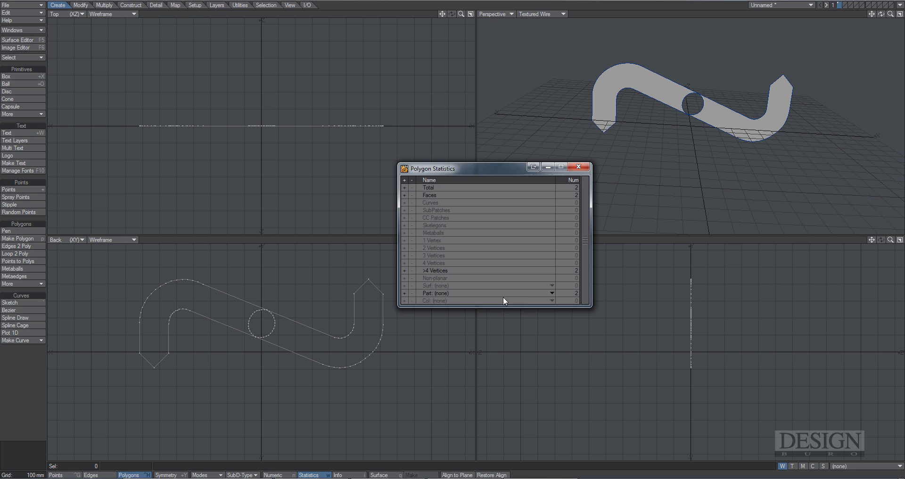
Step: Close Polygon Statistics, shift the logo lower in Y, and compare with the kop.jpg preview
left_click(581, 169)
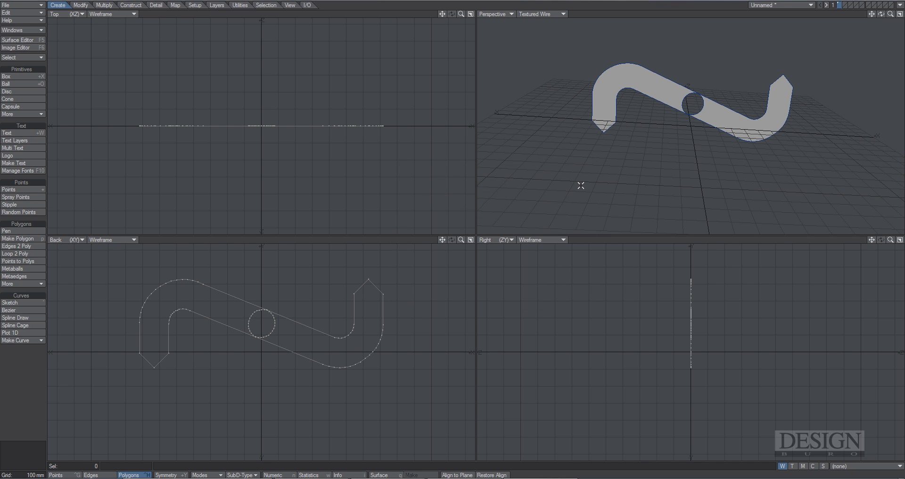
key("u")
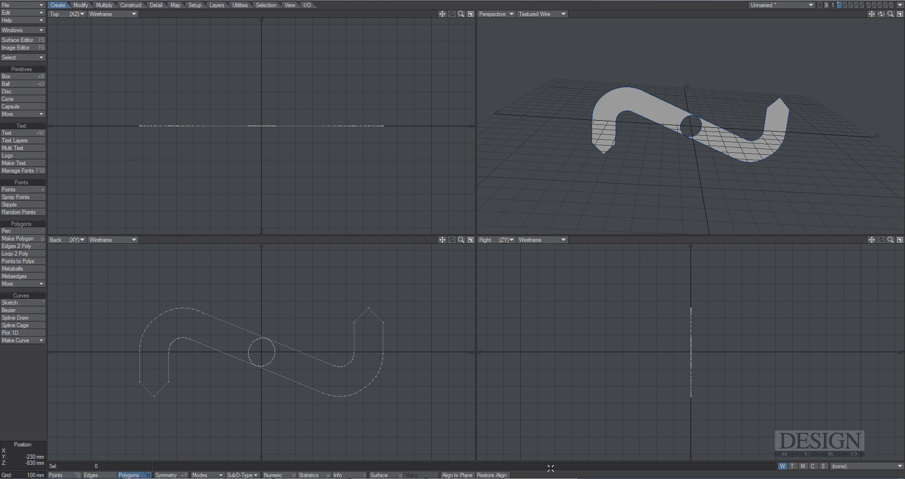
left_click(388, 474)
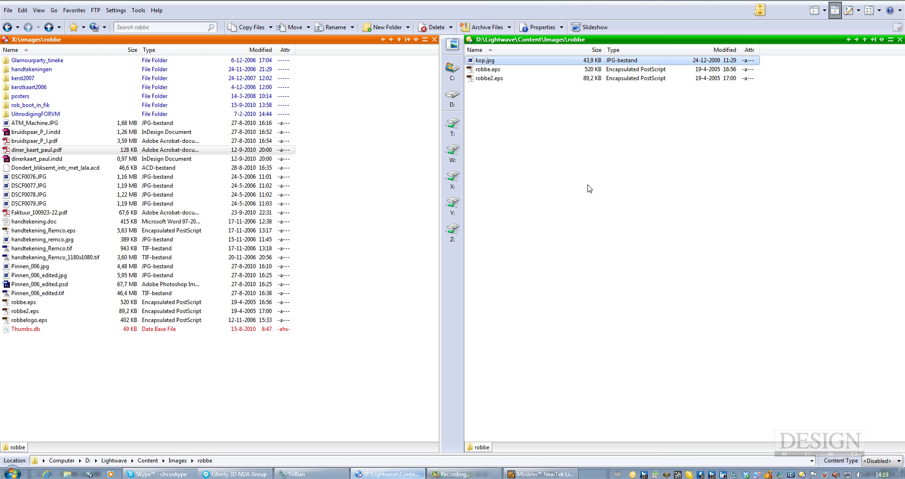
left_click(452, 44)
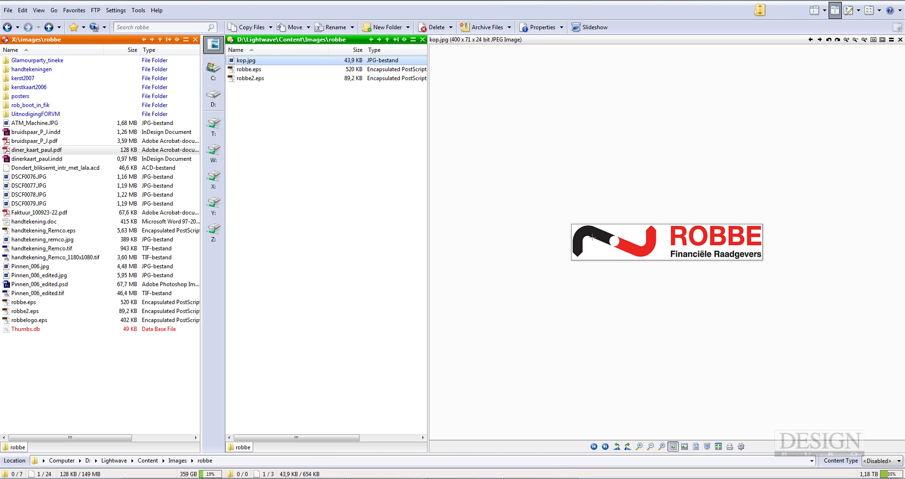
left_click(900, 39)
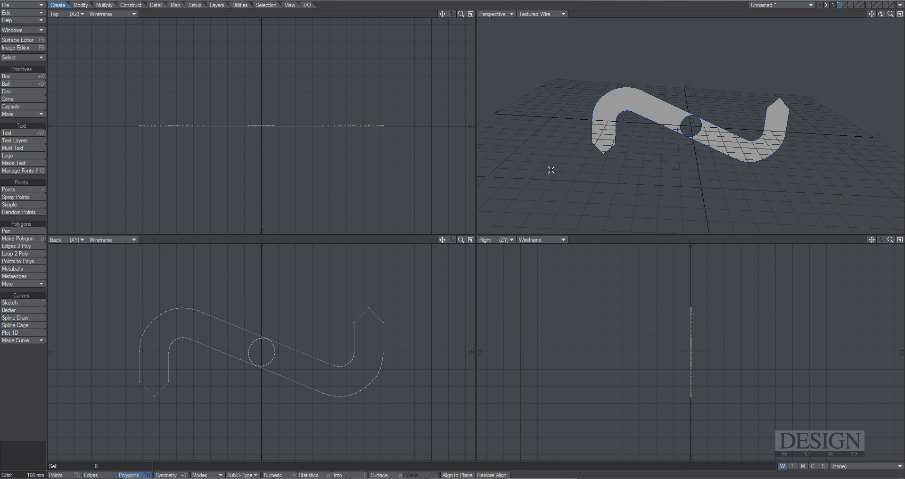
Step: Assign the left hook polygon a new surface base_black with colour 0 0 0
left_click(615, 94)
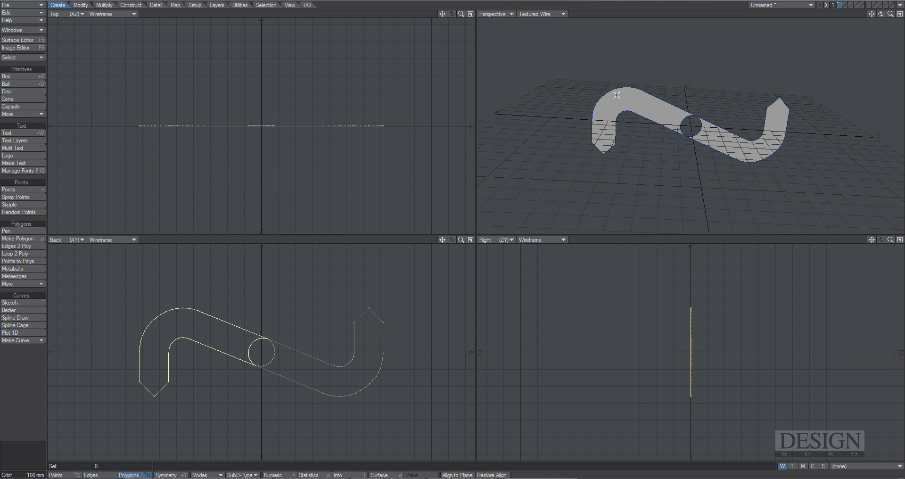
key("q")
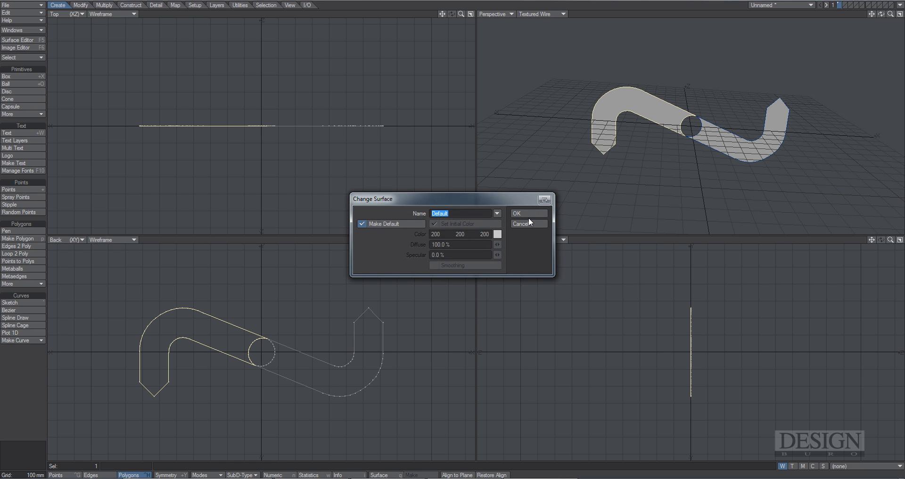
type("base_black")
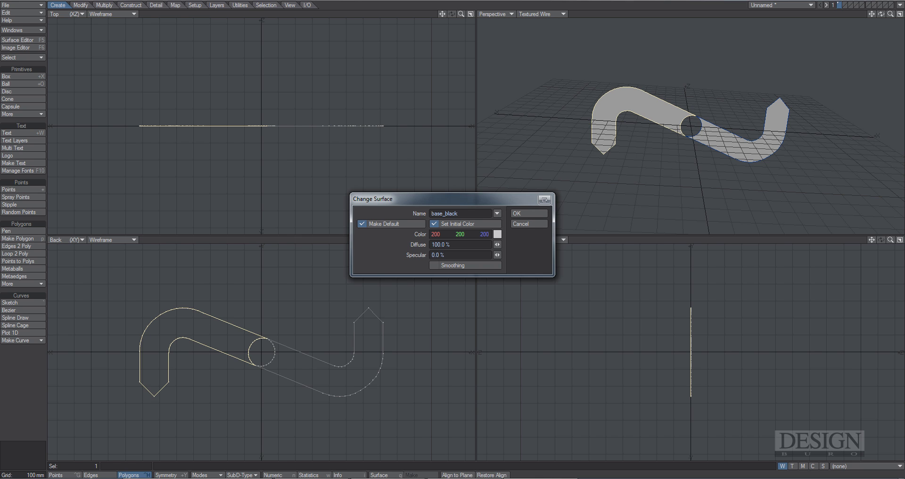
left_click(497, 234)
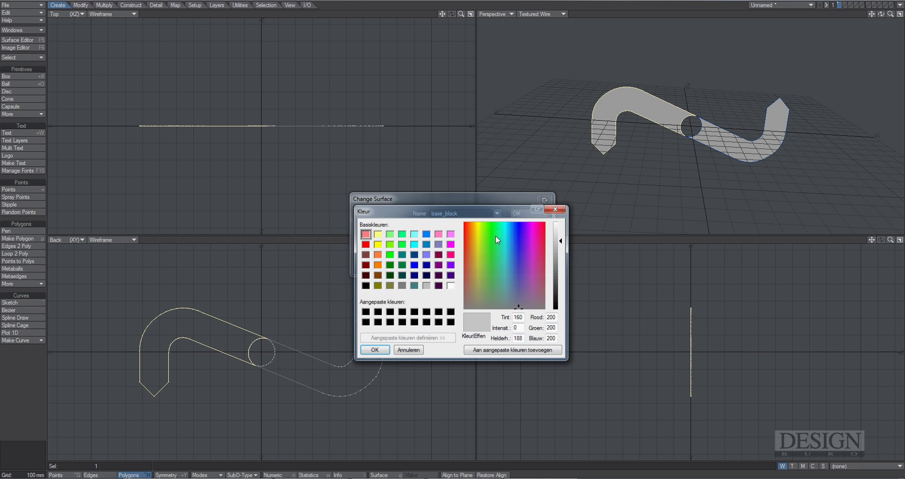
left_click(364, 285)
left_click(373, 350)
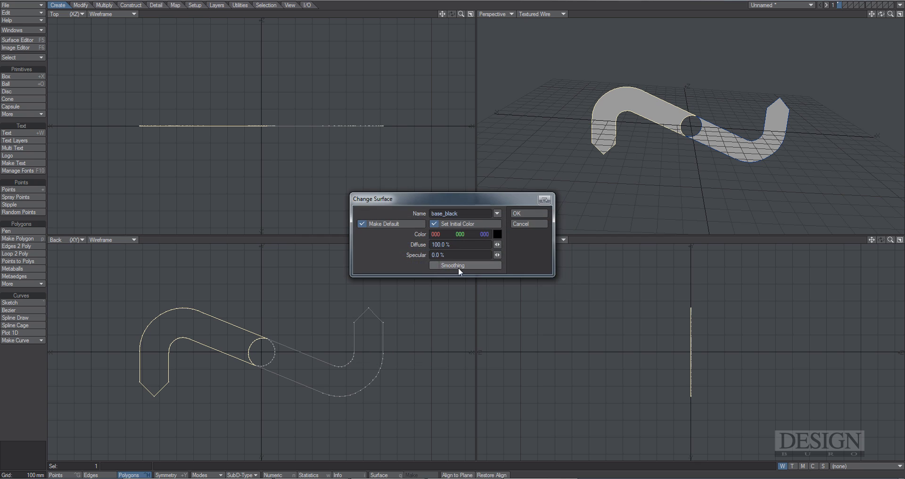
left_click(527, 214)
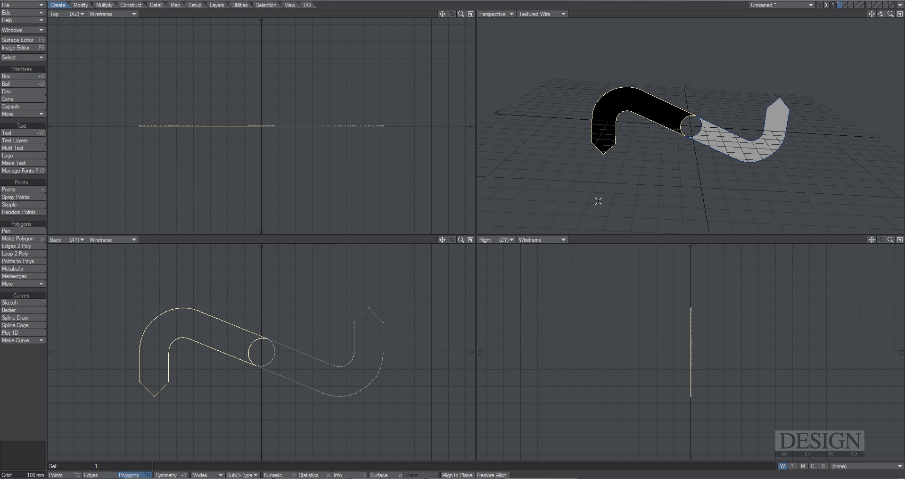
Step: Assign the right hook polygon a new surface base_red coloured red
left_click(680, 194)
left_click(734, 148)
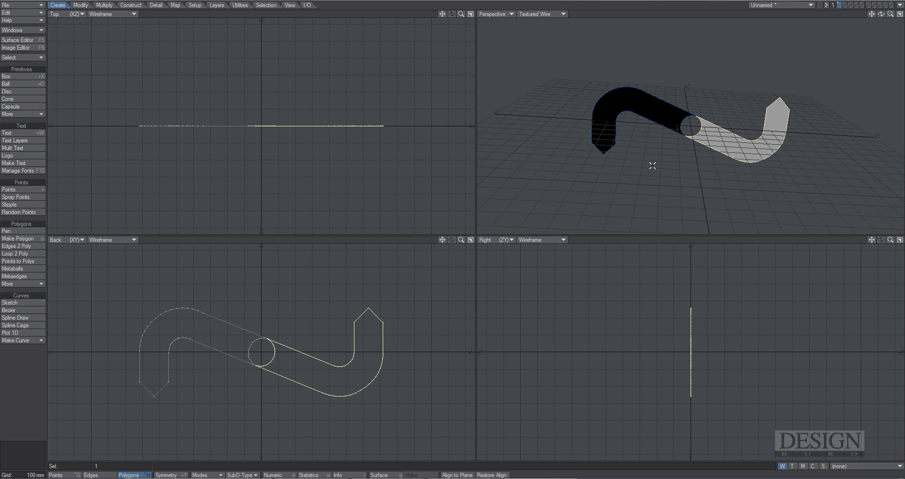
key("q")
left_click(481, 214)
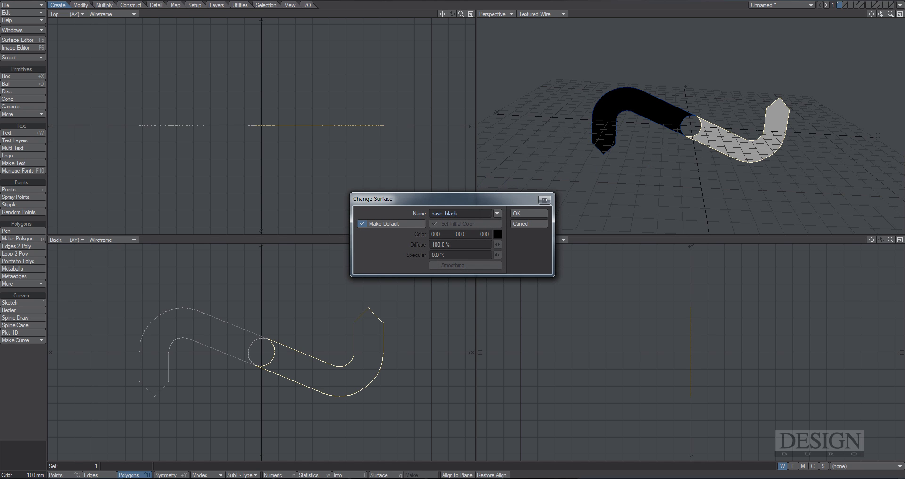
key("BackSpace")
key("BackSpace")
key("BackSpace")
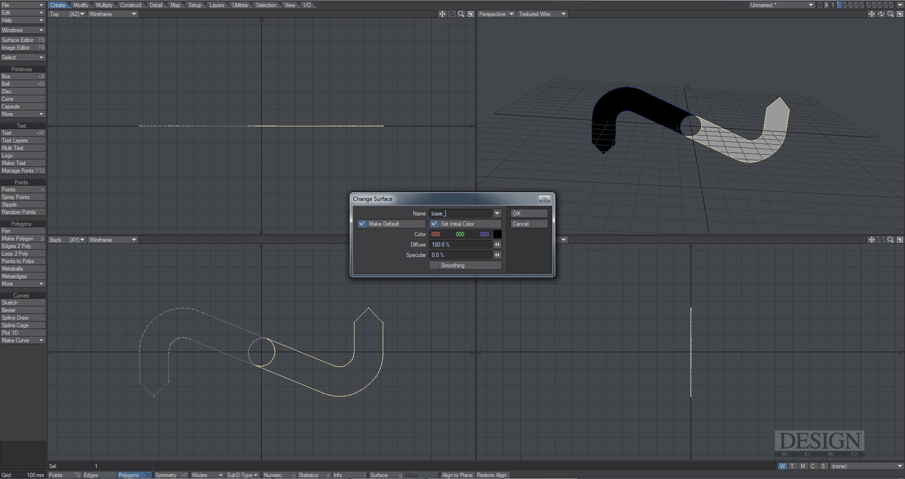
left_click(499, 235)
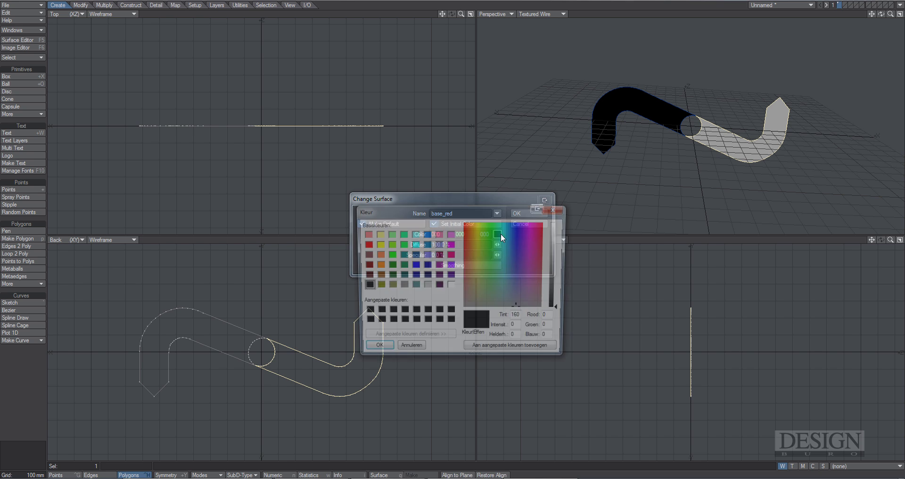
left_click(364, 243)
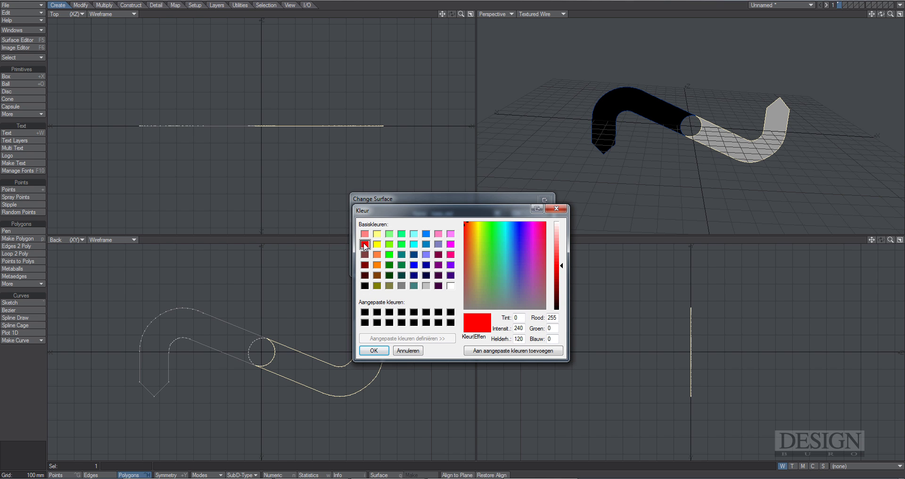
left_click(374, 350)
left_click(527, 214)
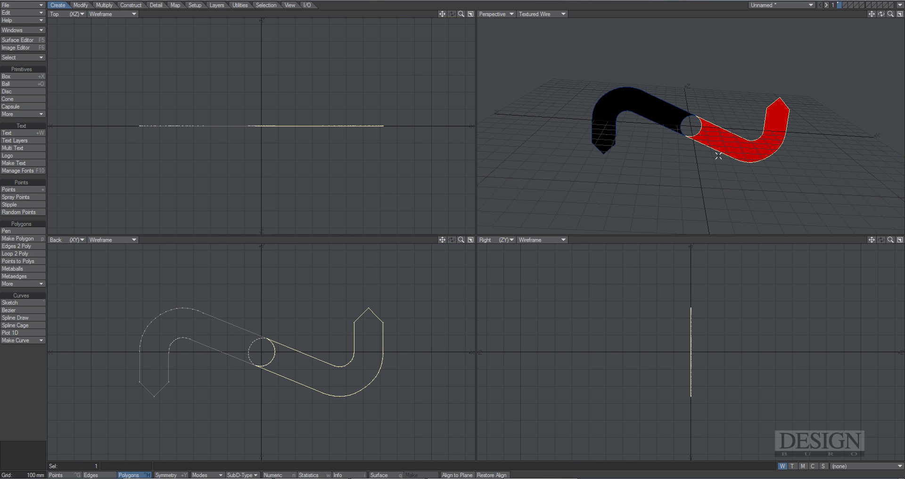
left_click_drag(682, 151, 735, 143, "alt")
Step: Zoom the Back view in on the stray point where the black and red outlines meet
left_click(696, 138)
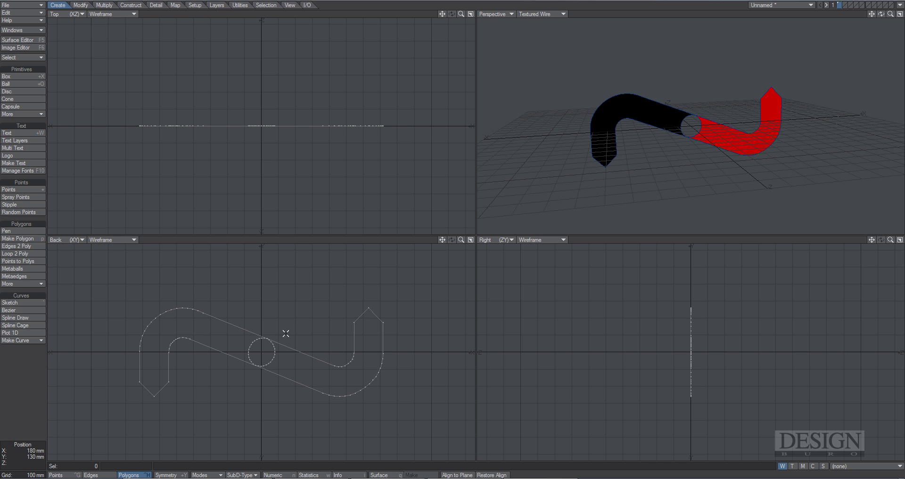
left_click(636, 114)
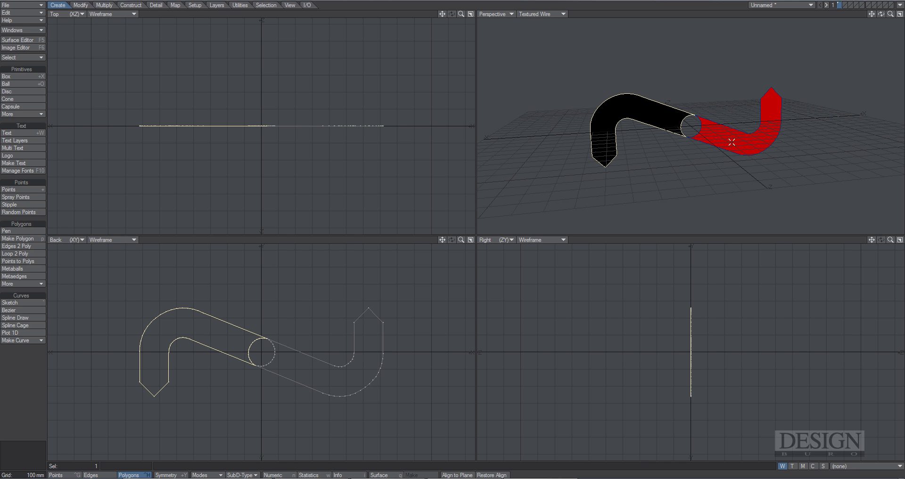
left_click(713, 147)
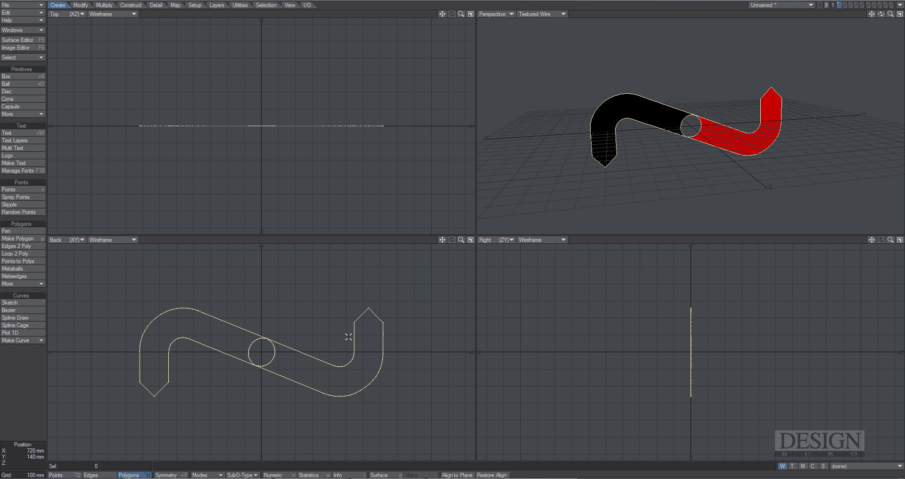
key("/")
left_click_drag(261, 346, 383, 272, "ctrl+alt")
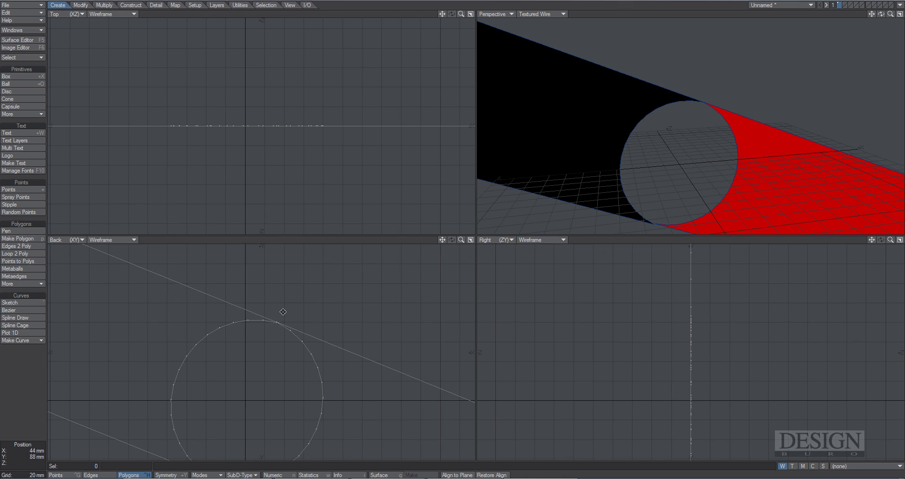
left_click_drag(274, 320, 370, 299, "ctrl+alt")
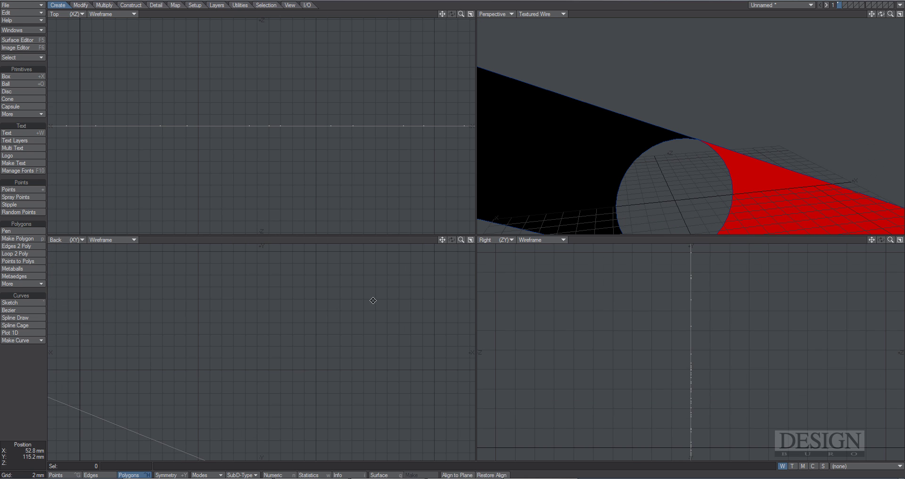
left_click_drag(315, 293, 305, 264, "ctrl+alt")
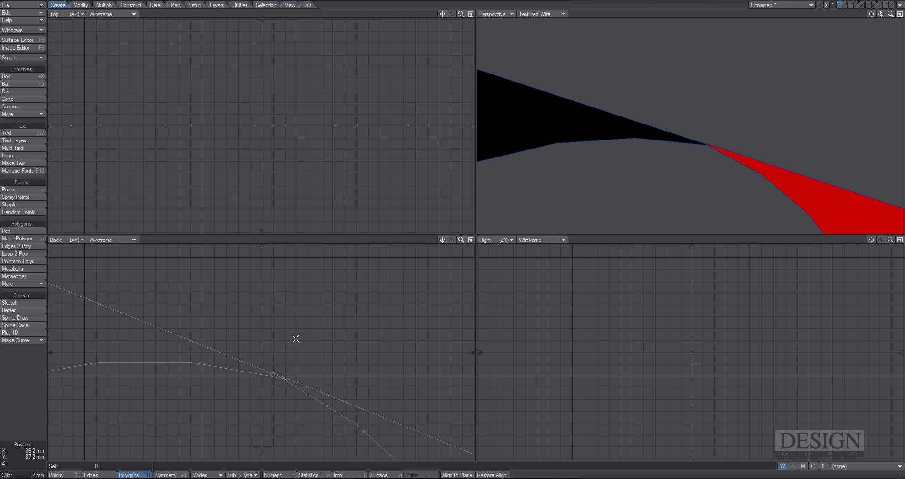
left_click_drag(297, 339, 297, 292, "ctrl+alt")
Step: Drag the stray vertex onto the outline intersection with Modify > Drag, then fit all views
left_click(81, 6)
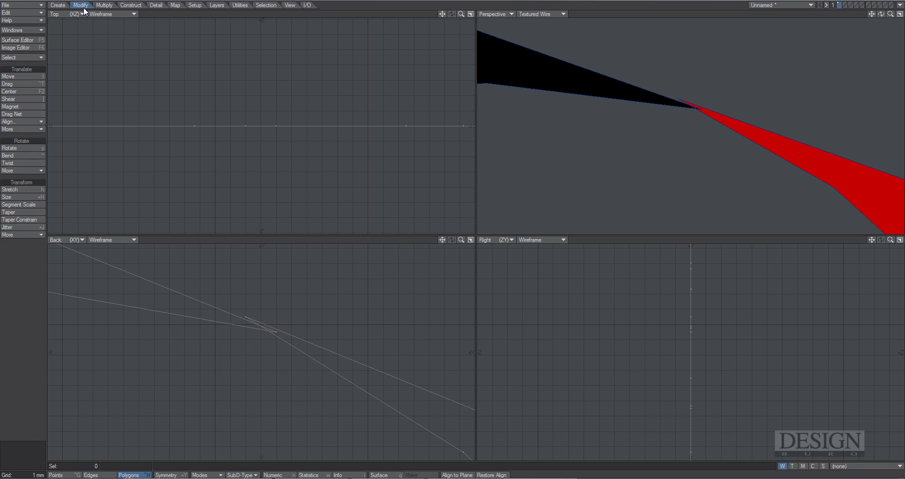
left_click(21, 83)
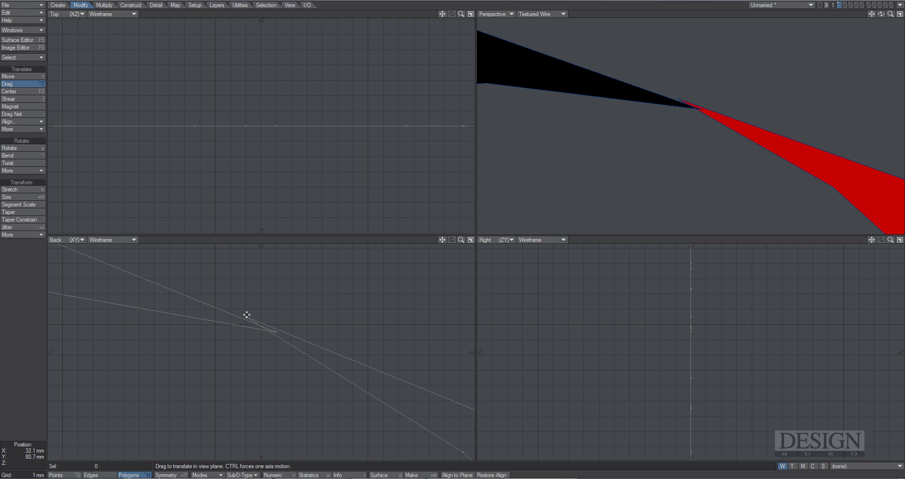
left_click_drag(245, 317, 278, 333)
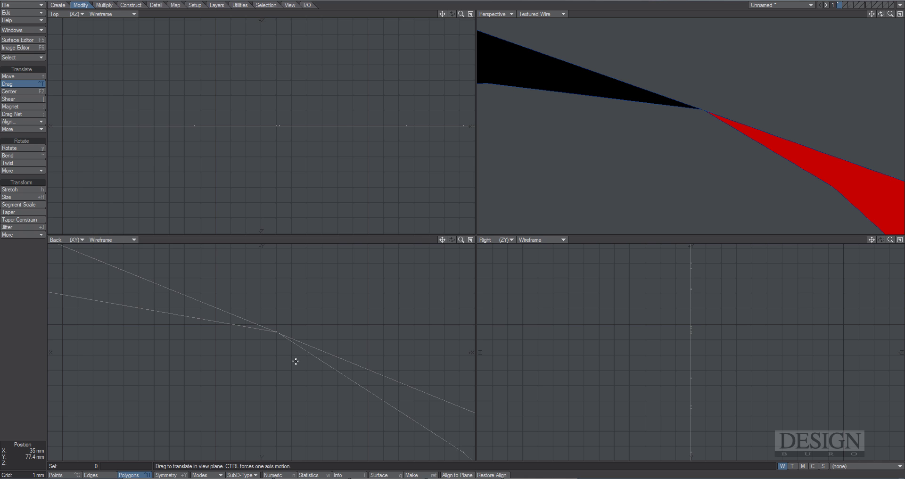
left_click_drag(309, 334, 282, 333)
key("a")
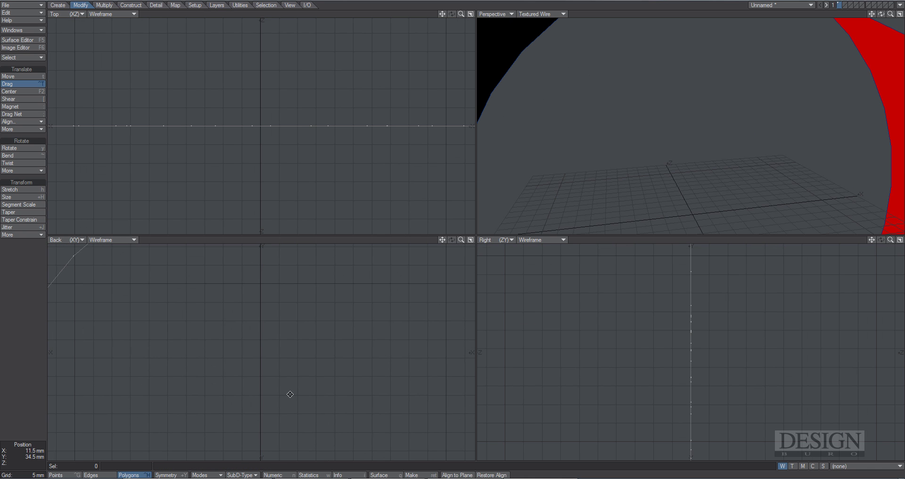
left_click_drag(290, 394, 302, 354)
key("a")
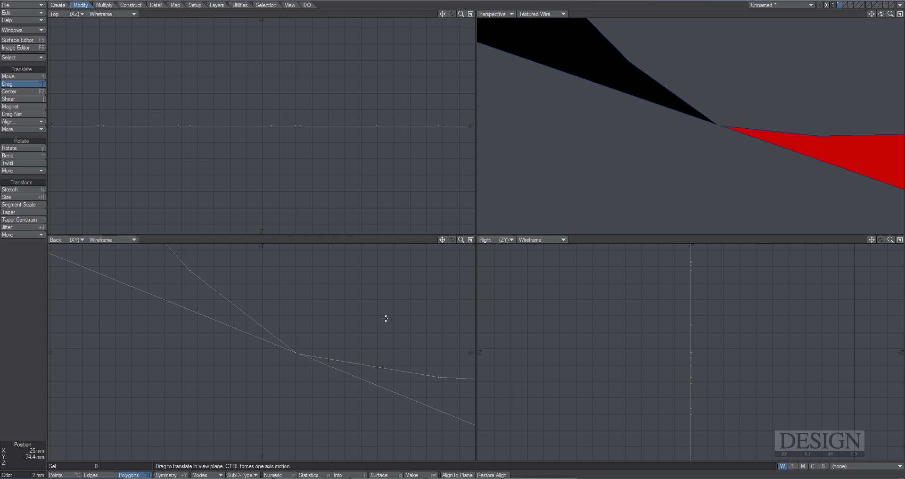
key("F2")
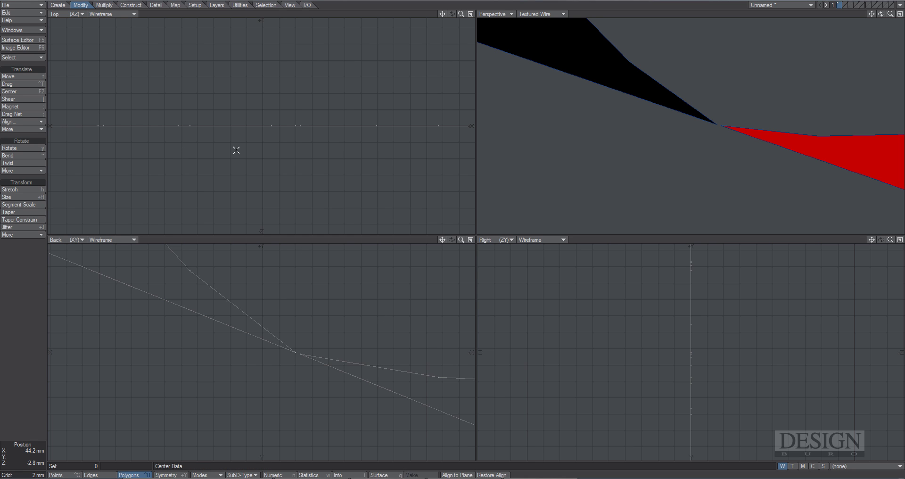
key("a")
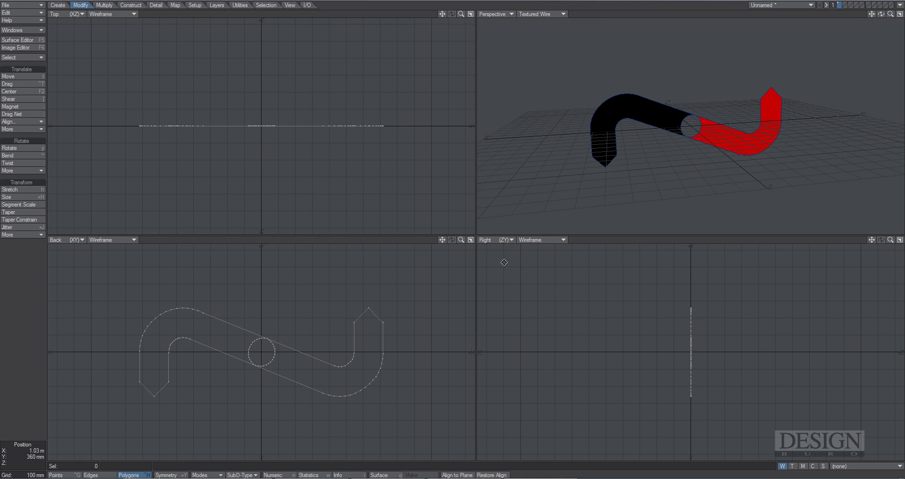
left_click_drag(707, 108, 693, 154, "alt")
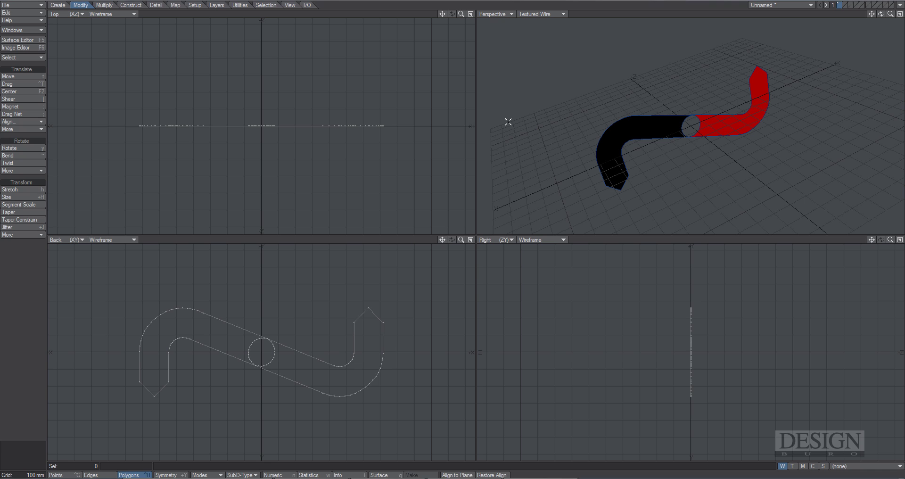
Step: Extrude both black and red logo shapes 50 mm along Z and inspect the solid in Perspective
left_click(106, 6)
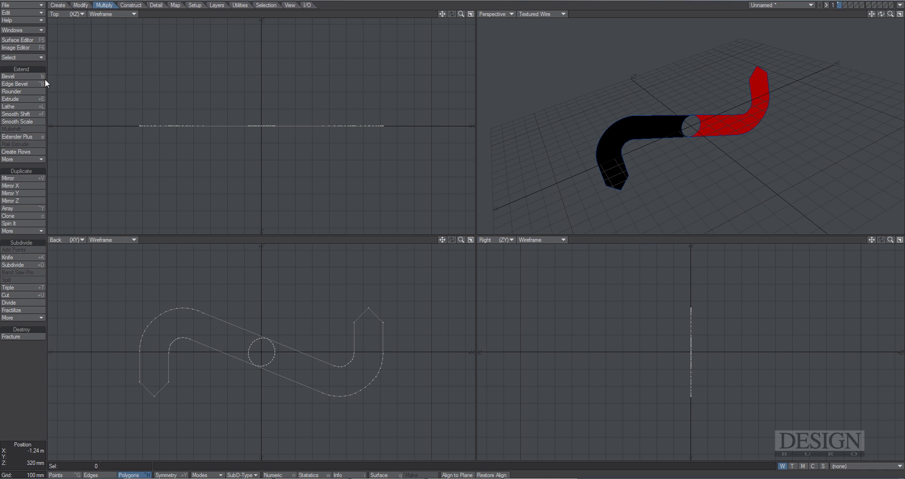
left_click(33, 101)
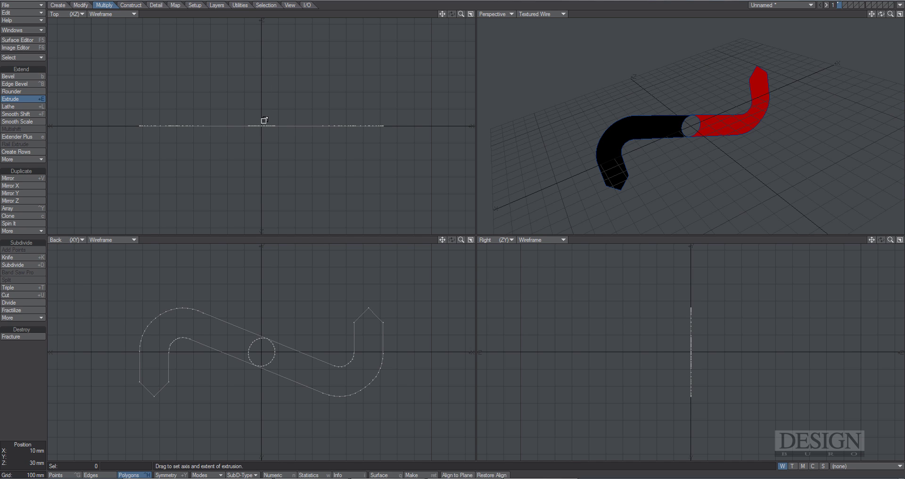
left_click_drag(263, 115, 265, 114)
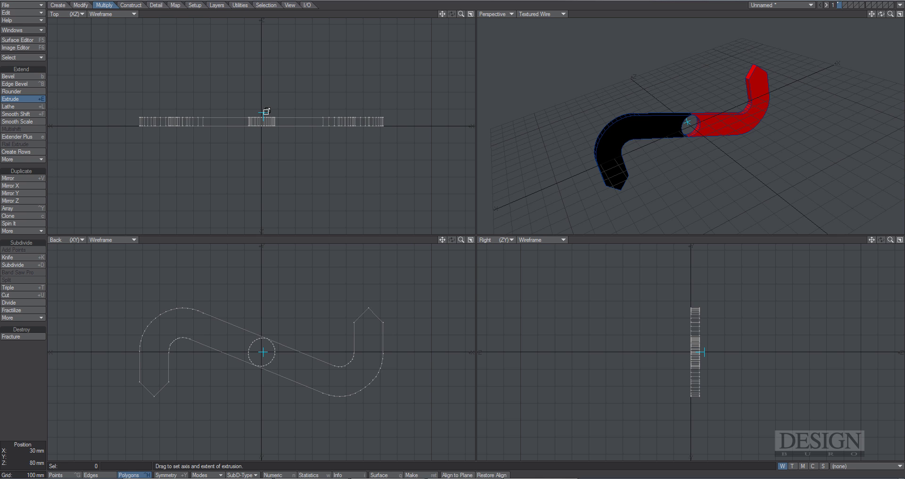
key("space")
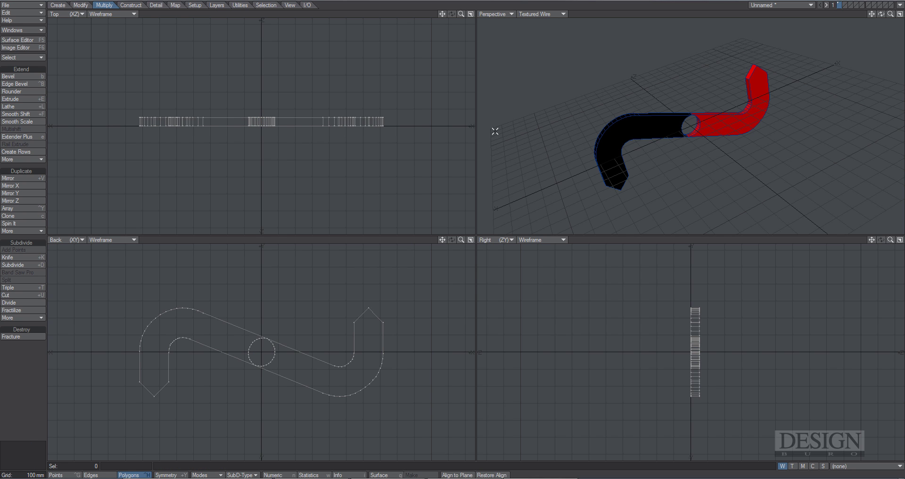
left_click_drag(604, 147, 725, 132, "alt")
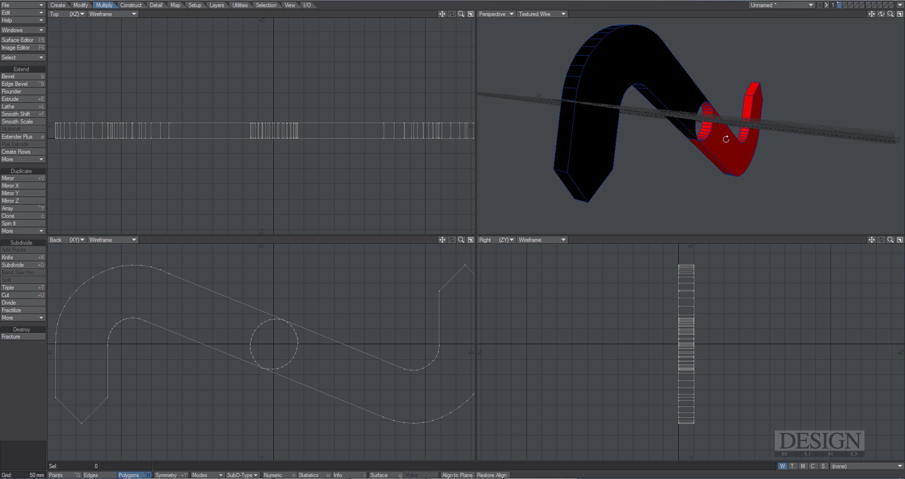
left_click_drag(782, 142, 692, 163, "alt")
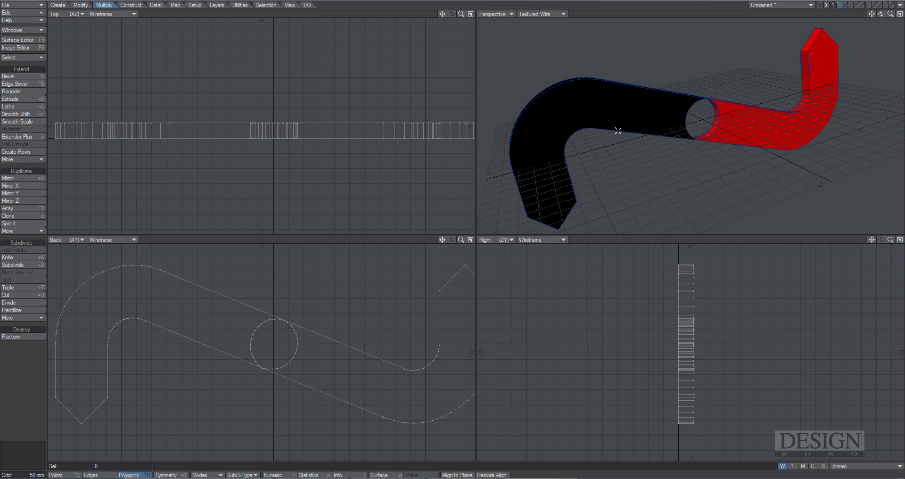
left_click_drag(605, 122, 634, 121, "alt")
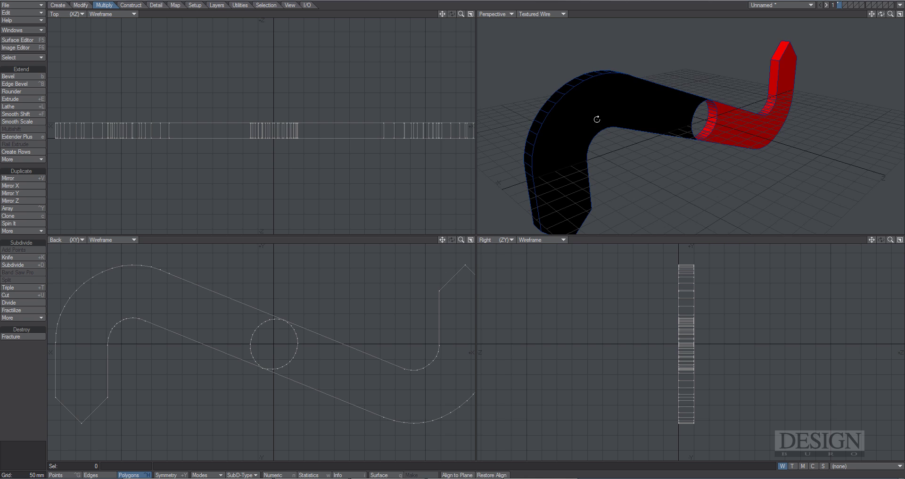
left_click_drag(597, 119, 581, 91, "alt")
left_click_drag(669, 103, 740, 139, "alt")
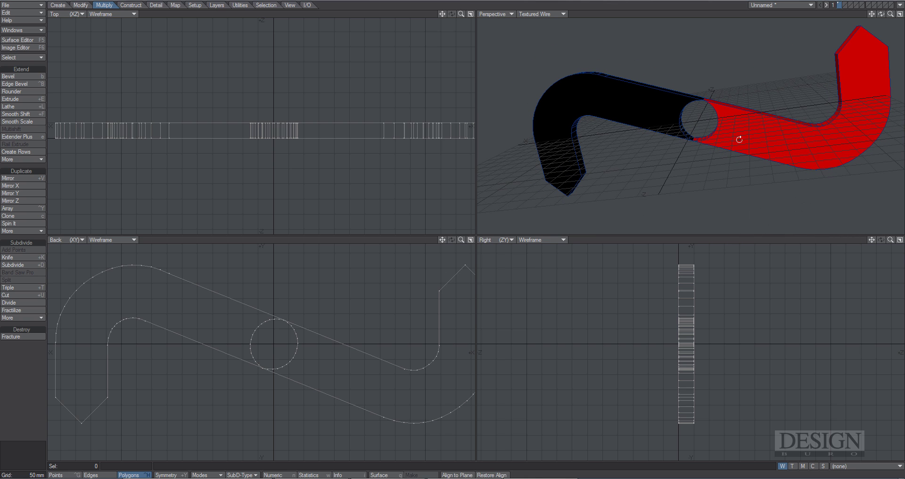
Step: Select the four front and back cap faces of the extruded logo
left_click(623, 103)
left_click(758, 136, "shift")
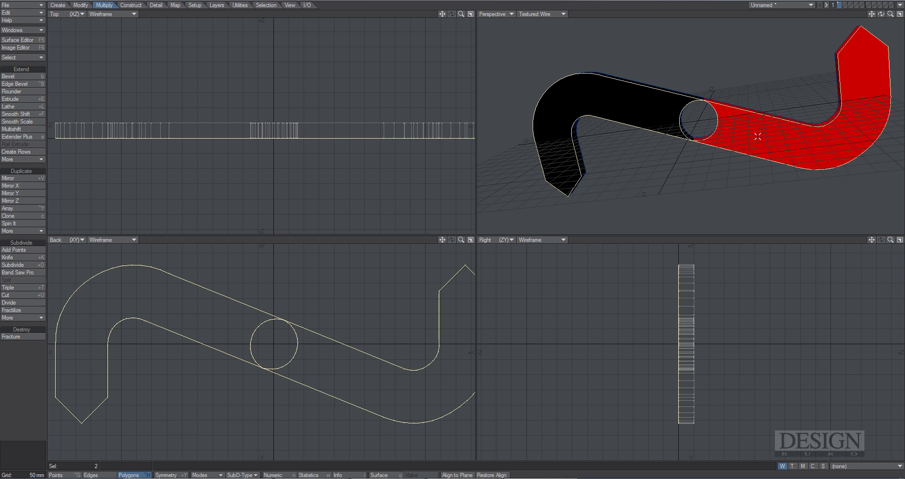
left_click_drag(788, 130, 701, 150, "alt")
left_click(688, 126, "shift")
left_click(716, 99, "shift")
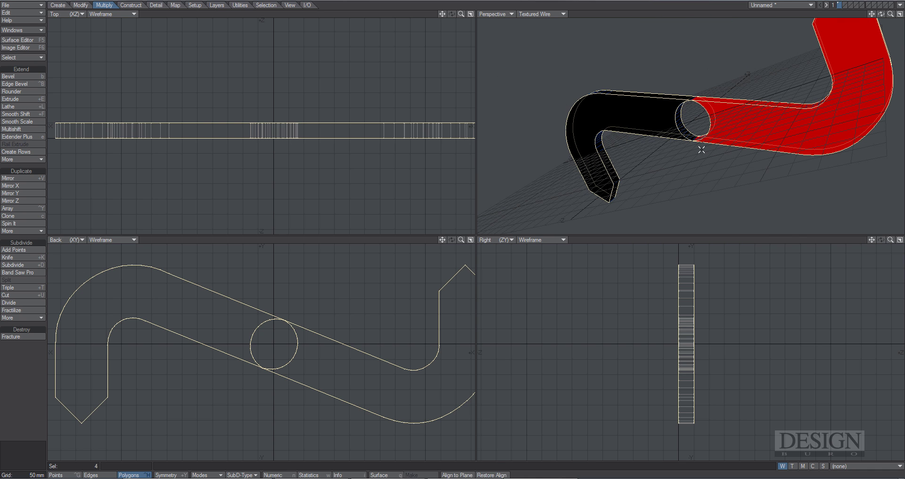
Step: Bevel the selected faces with 3 mm Shift and 3 mm Inset via the Numeric panel
key("b")
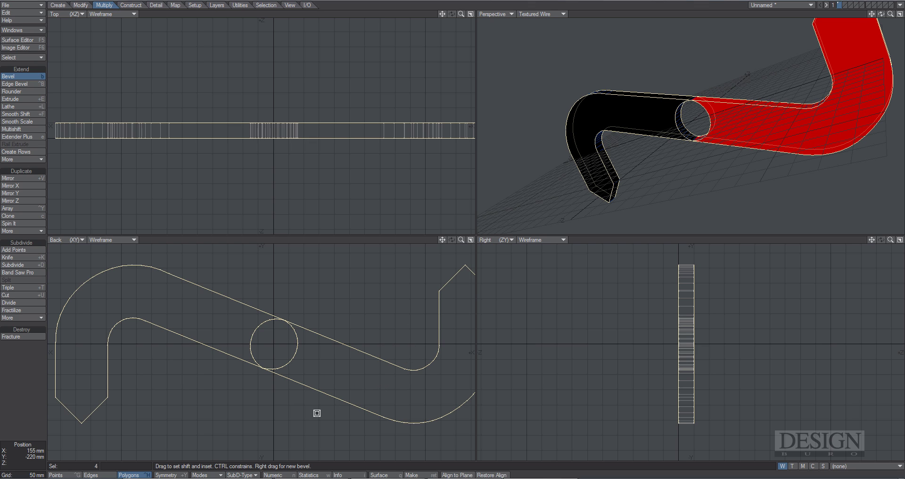
left_click(278, 475)
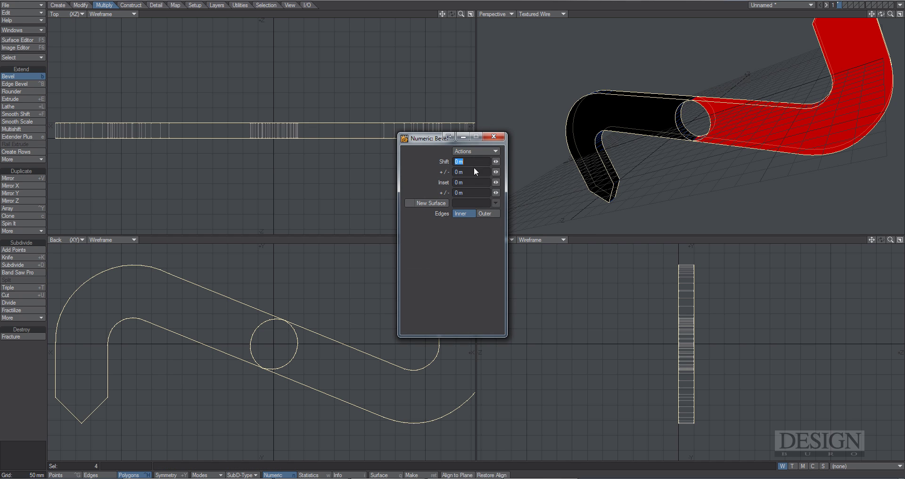
left_click(461, 161)
left_click_drag(496, 161, 498, 165)
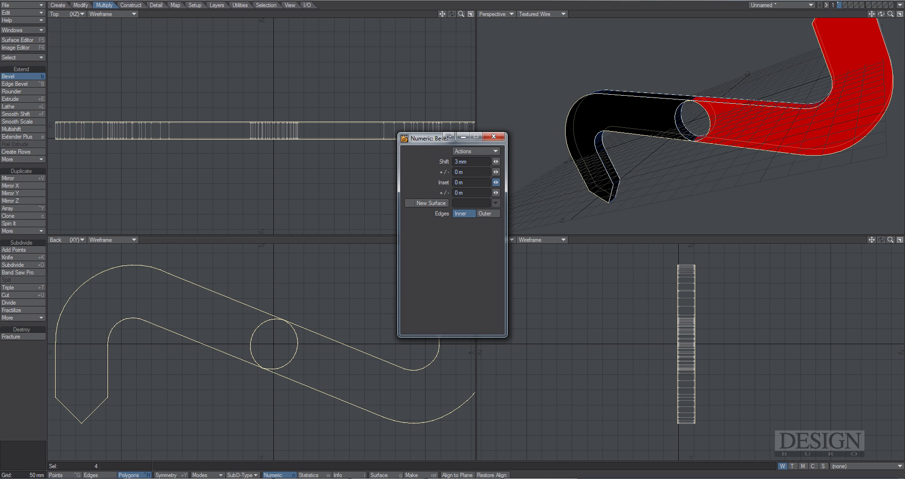
left_click_drag(496, 182, 497, 184)
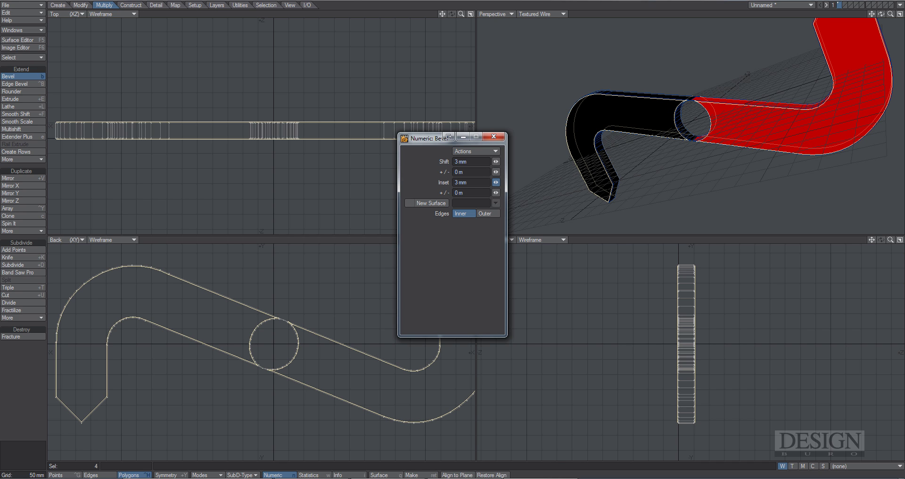
left_click(494, 137)
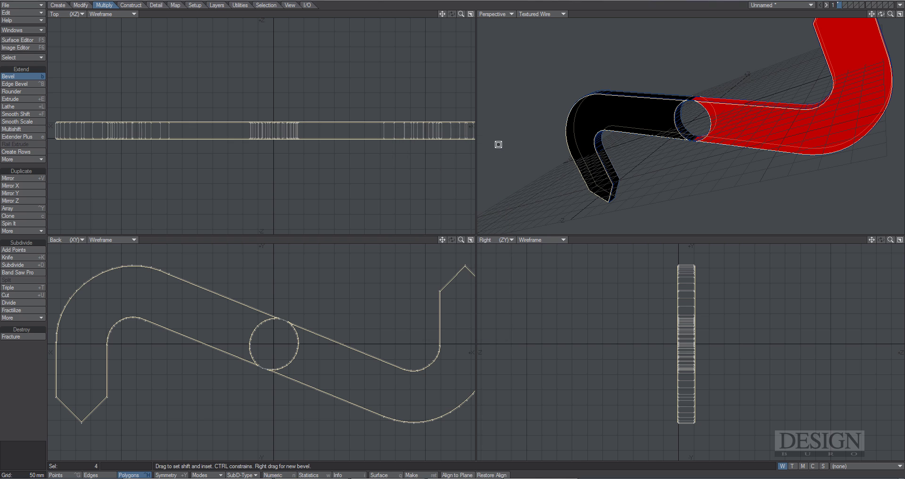
key("space")
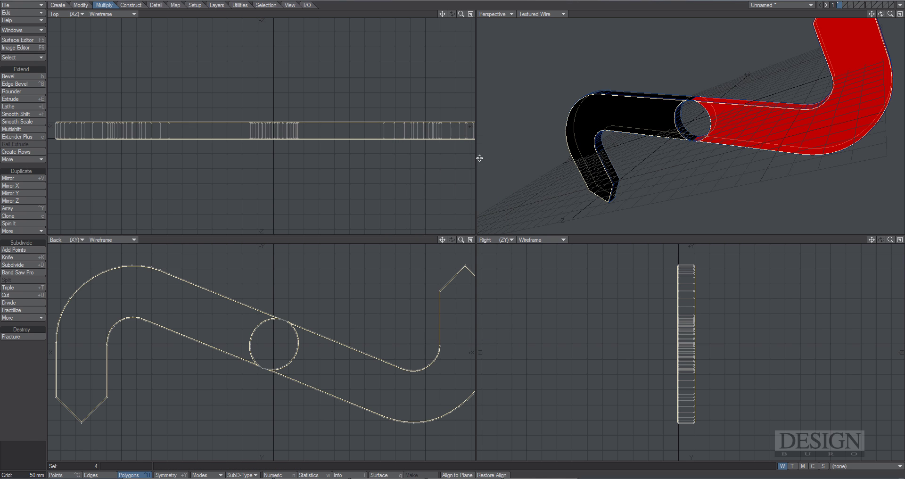
Step: Deselect the faces and zoom in on the overlapping bevel points at the circle's top junction
key("slash")
scroll(637, 110, "up", 5)
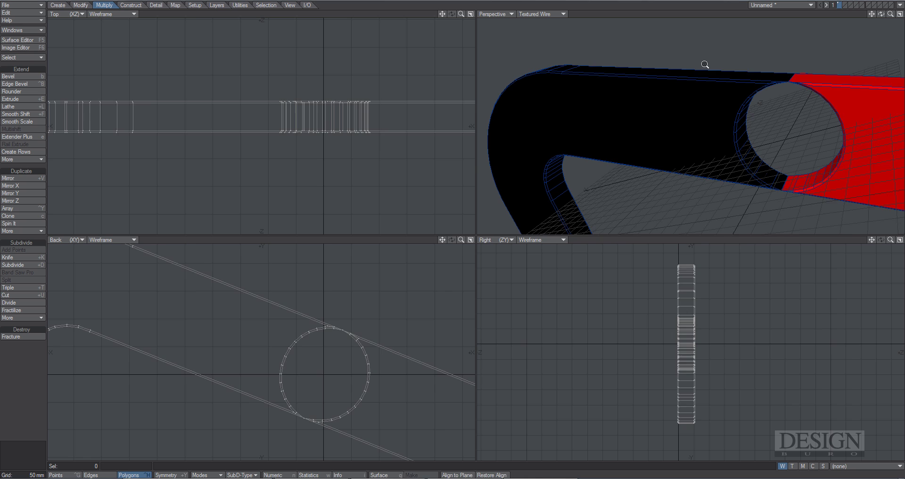
left_click_drag(697, 85, 682, 97, "alt")
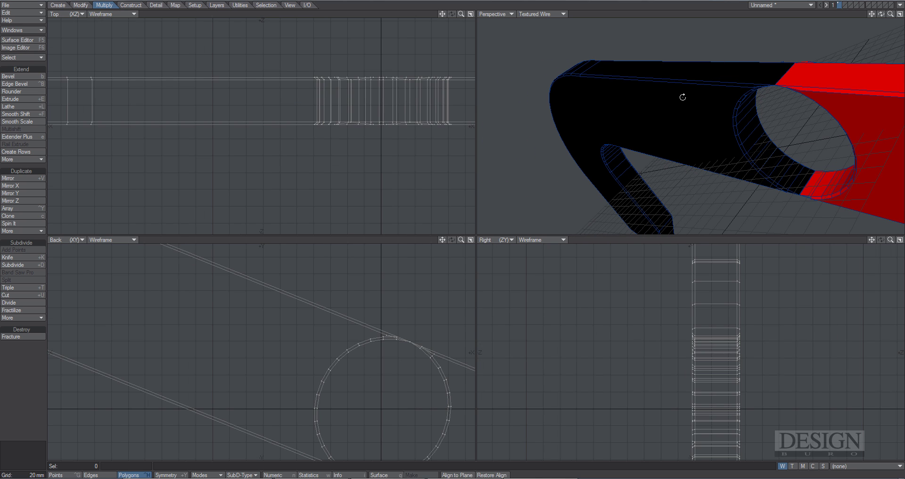
left_click_drag(760, 81, 739, 153, "alt")
left_click_drag(659, 124, 676, 154, "alt")
scroll(404, 339, "up", 4)
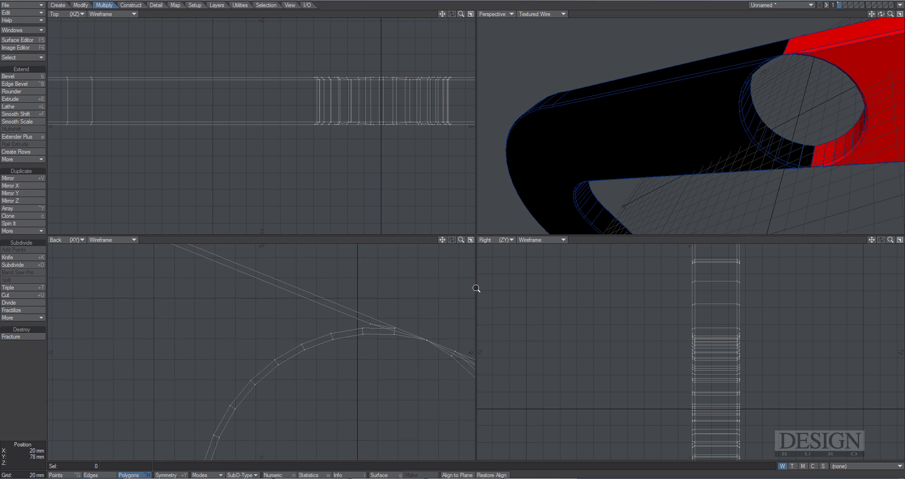
scroll(438, 301, "up", 5)
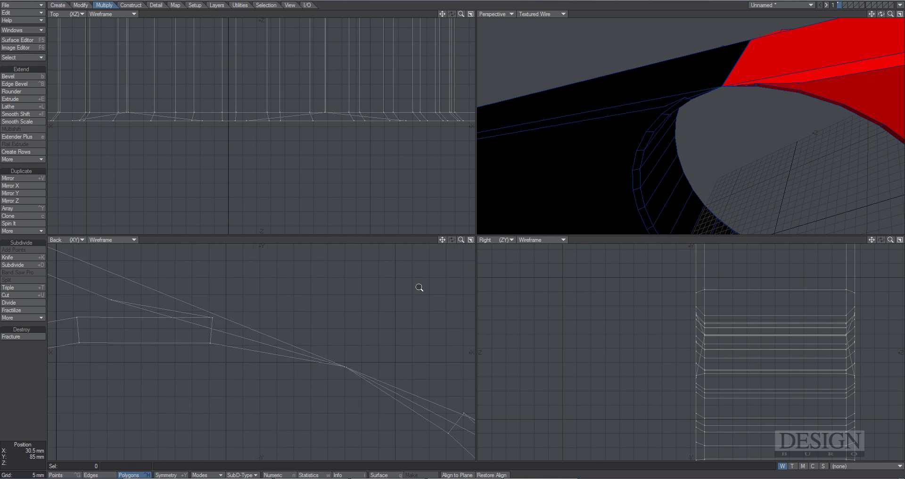
left_click_drag(385, 347, 306, 346, "alt+shift")
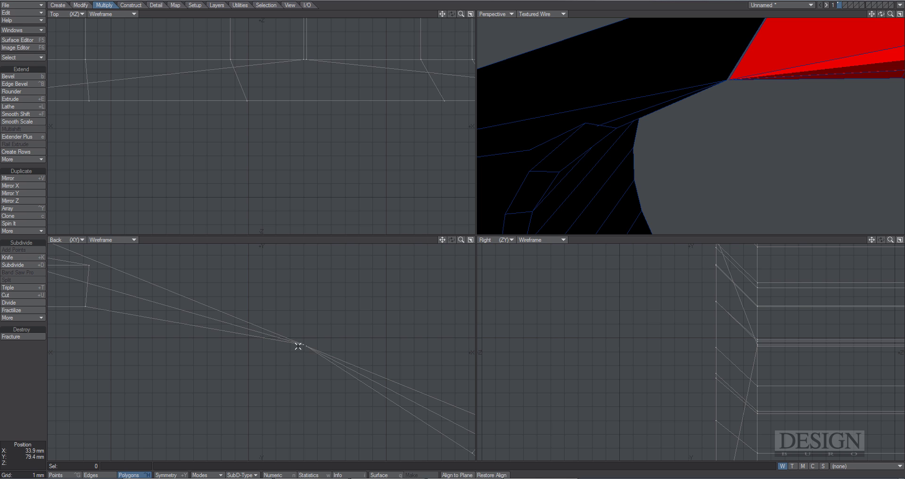
scroll(296, 335, "down", 5)
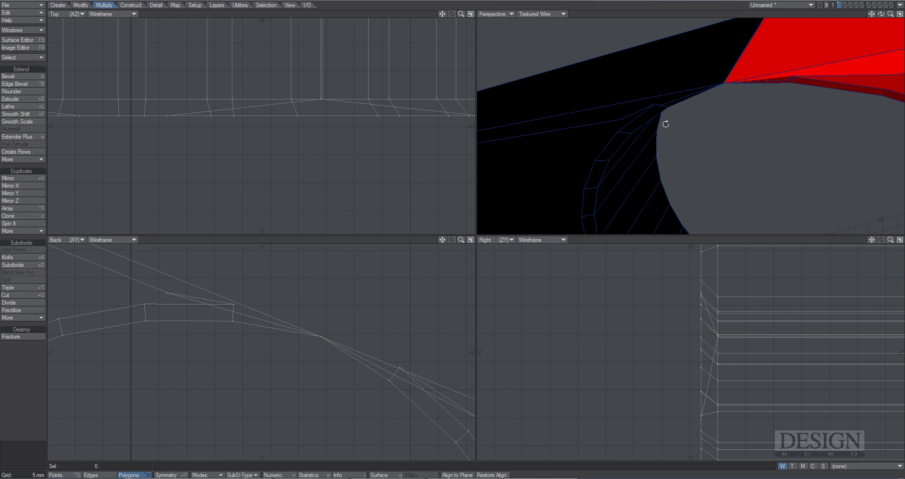
mouse_move(666, 124)
left_mouse_down("alt")
mouse_move(653, 115)
mouse_move(666, 111)
left_mouse_up("alt")
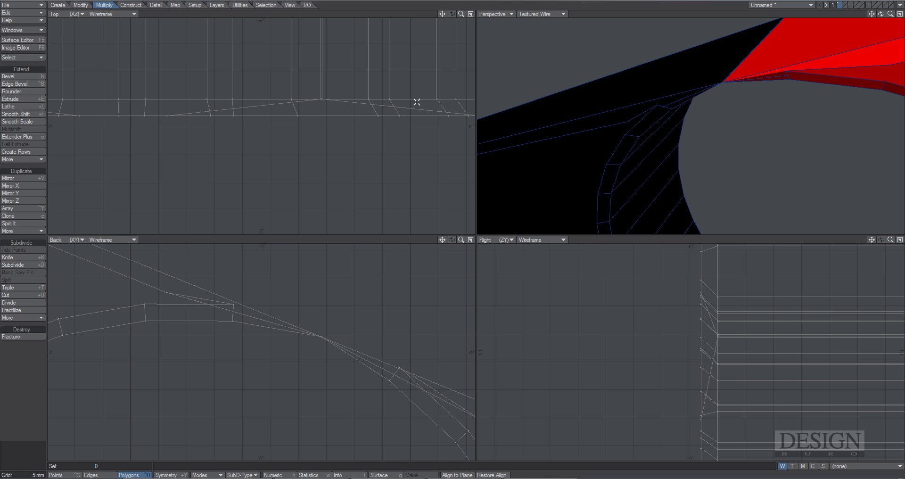
Step: With the Modify Drag tool, pull the crossed bevel points apart at the circle–band junction
left_click(80, 6)
left_click(19, 83)
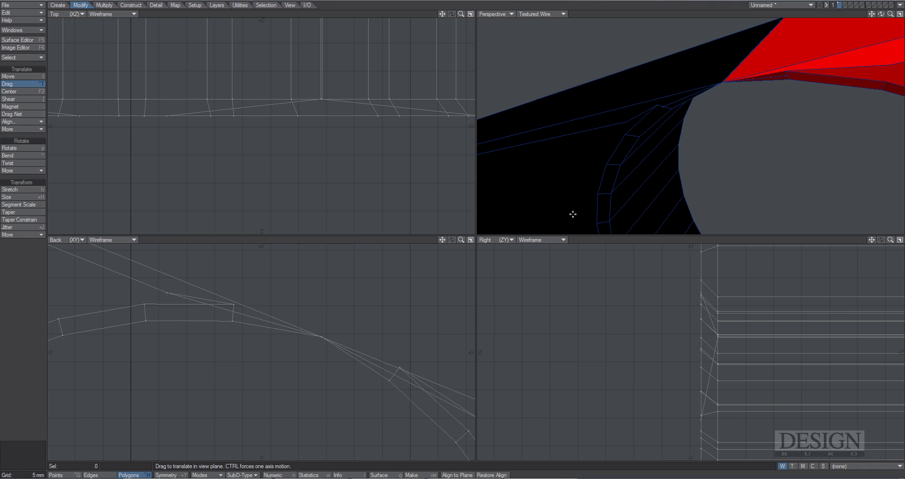
left_click_drag(657, 106, 661, 135)
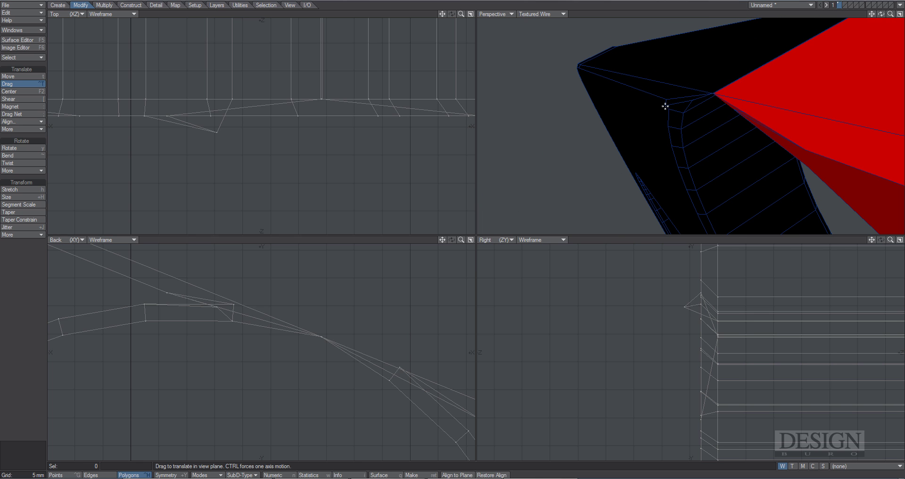
left_click_drag(665, 106, 672, 101)
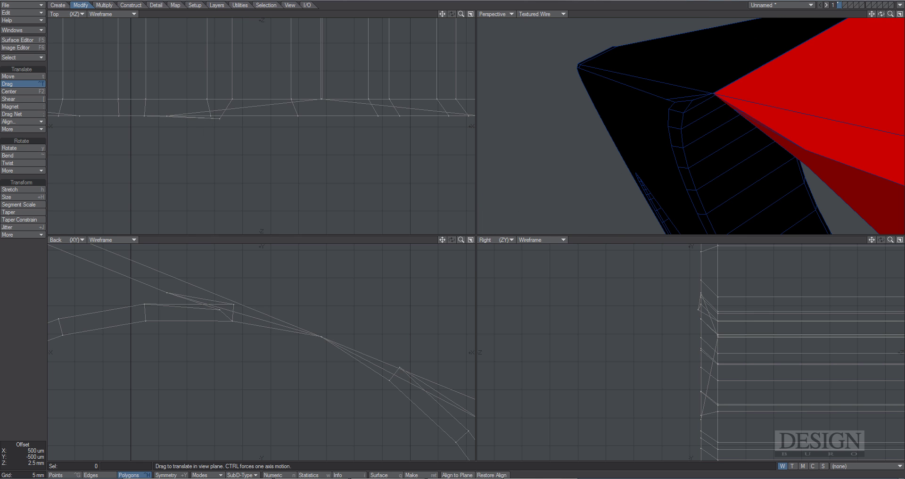
left_click_drag(709, 133, 670, 97)
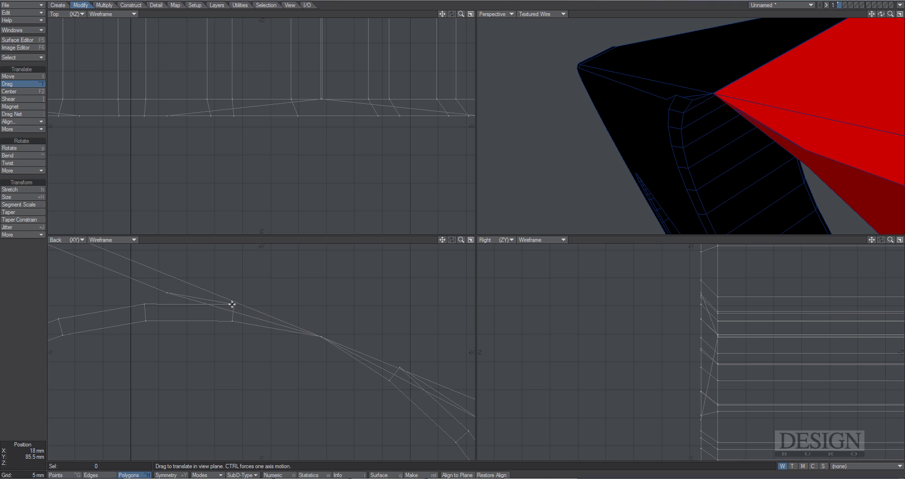
left_click_drag(234, 304, 155, 301)
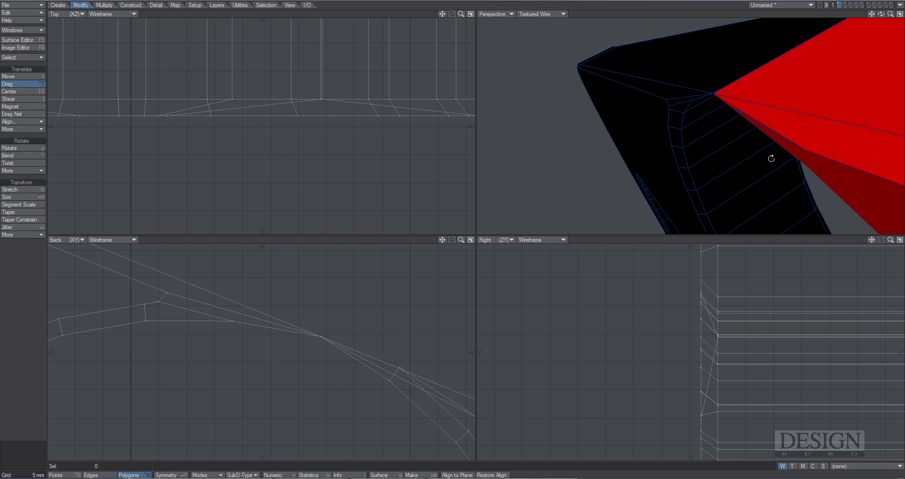
Step: Zoom to the remaining overlap and drag its bevel point right to clear it
scroll(717, 156, "down", 2)
scroll(285, 321, "up", 4)
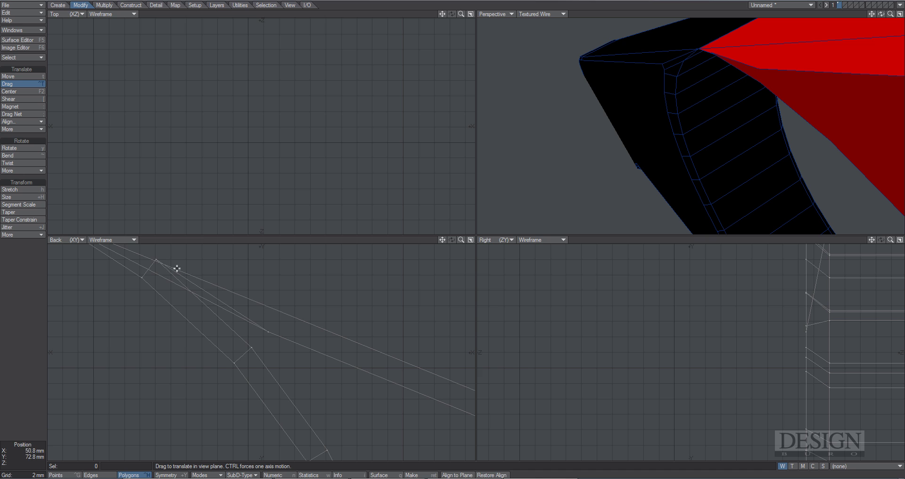
scroll(215, 263, "up", 2)
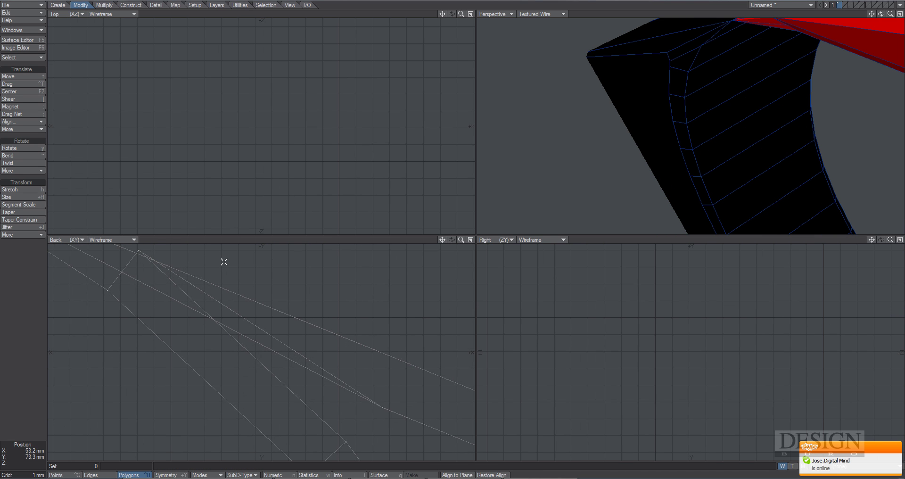
key("ctrl+t")
left_click_drag(163, 267, 185, 281, "alt+shift")
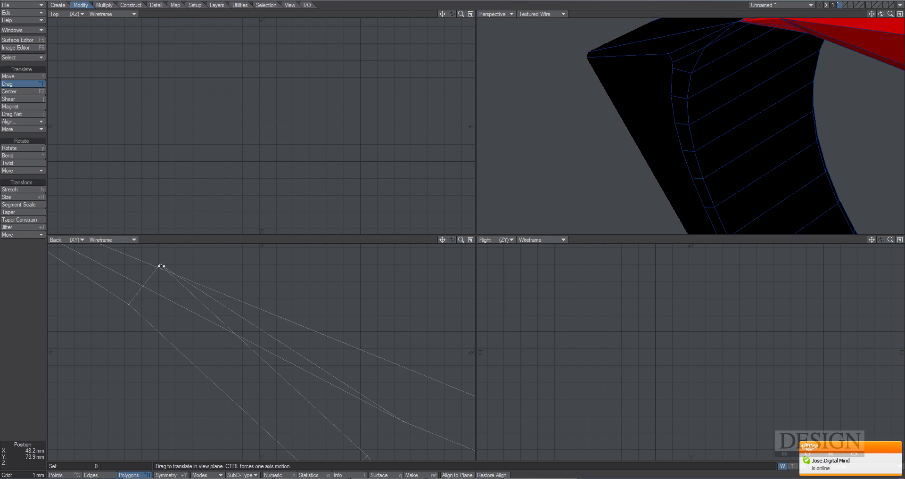
left_click_drag(159, 265, 383, 439)
scroll(165, 318, "down", 6)
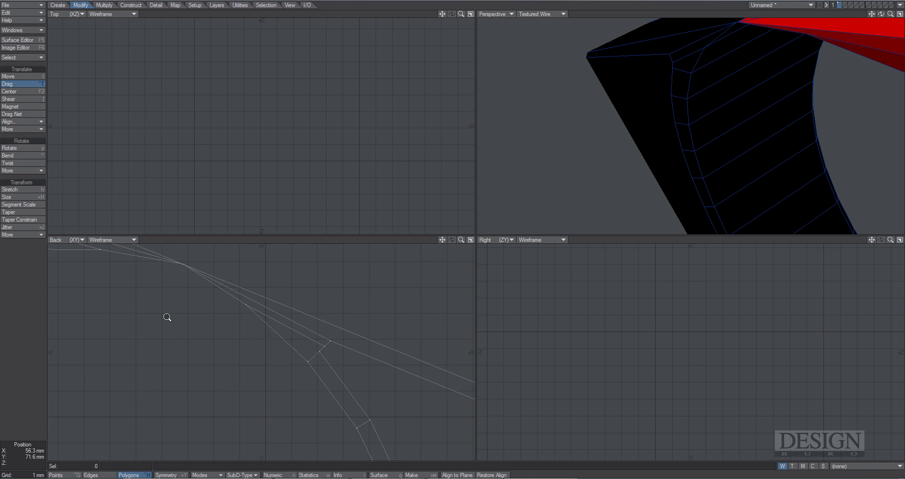
Step: Zoom to the next corner and drag its crossed bevel points into place
scroll(205, 391, "down", 2)
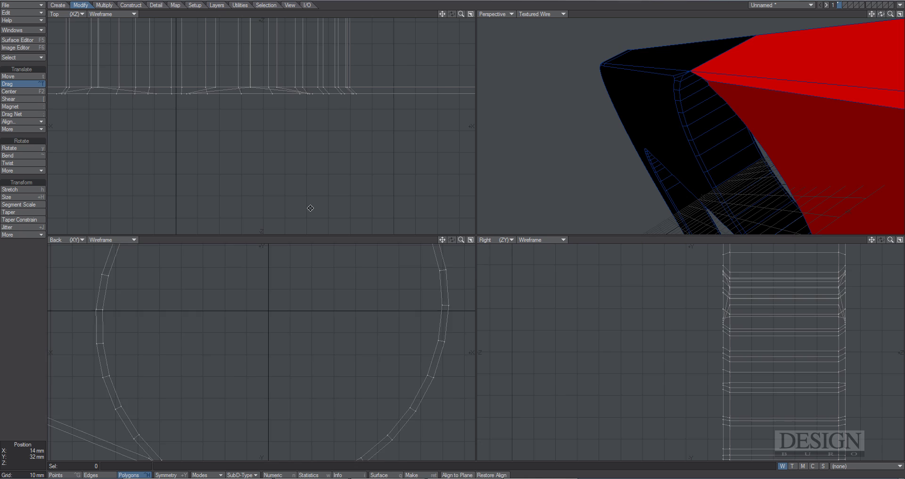
scroll(239, 374, "up", 5)
scroll(348, 311, "up", 4)
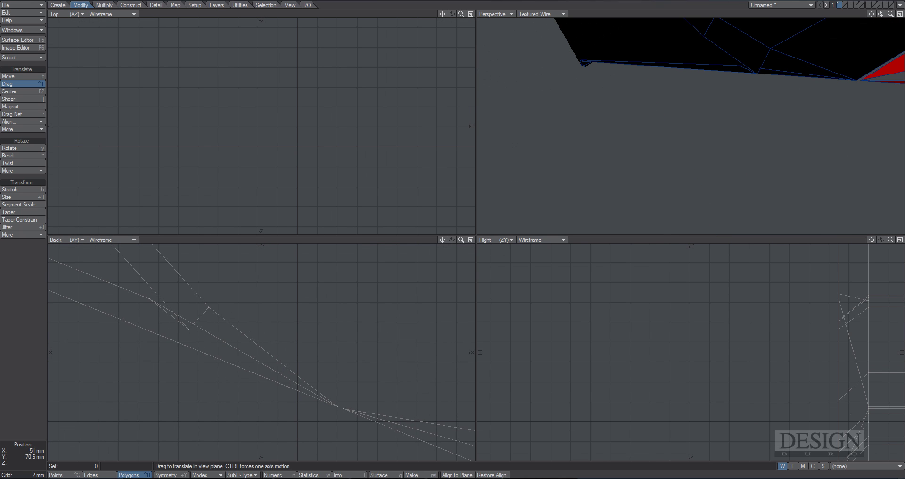
left_click_drag(188, 329, 168, 295)
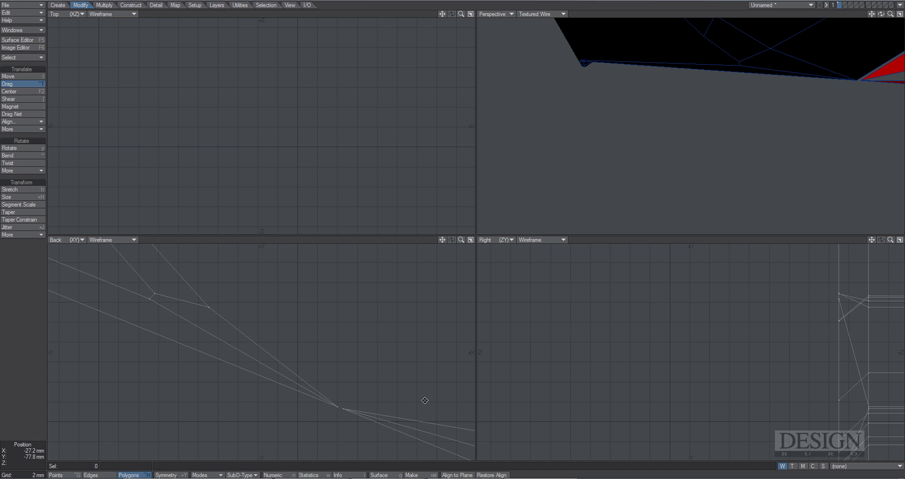
left_click_drag(423, 398, 410, 352)
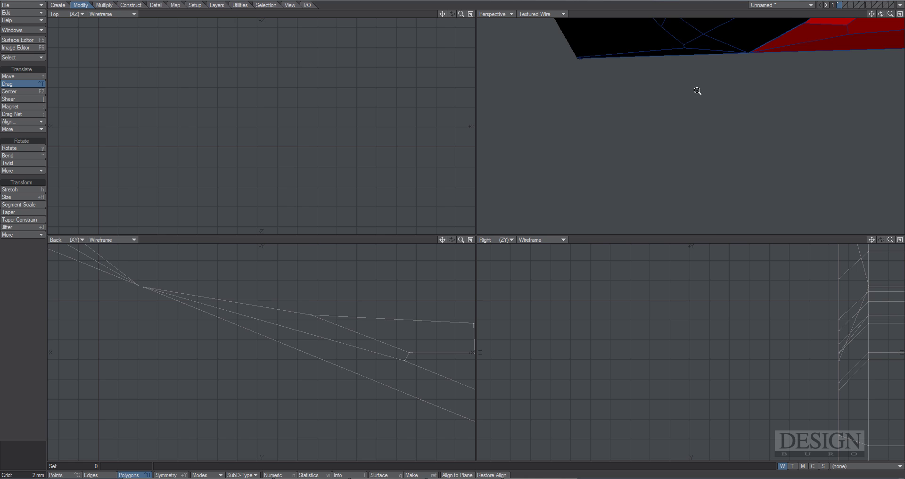
Step: Orbit to the red side of the junction and nudge its overlapping bevel point clear
left_click_drag(697, 91, 785, 52, "ctrl+alt")
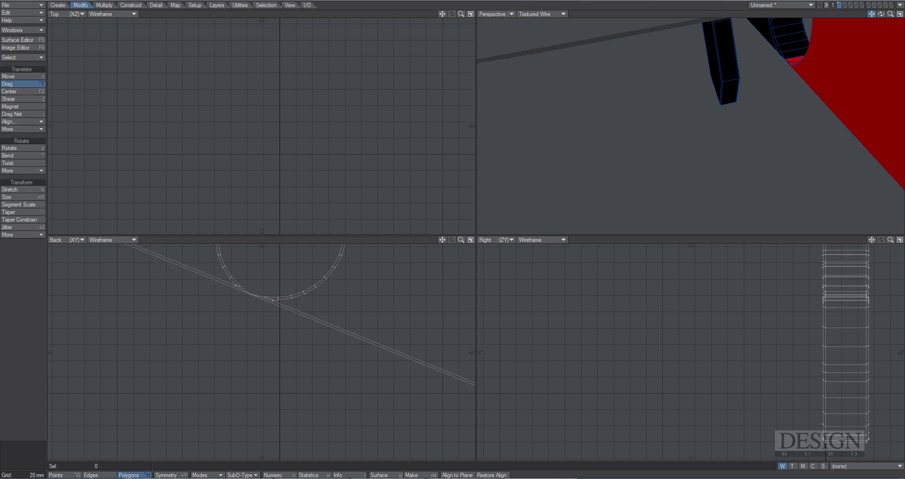
left_click_drag(881, 13, 643, 178)
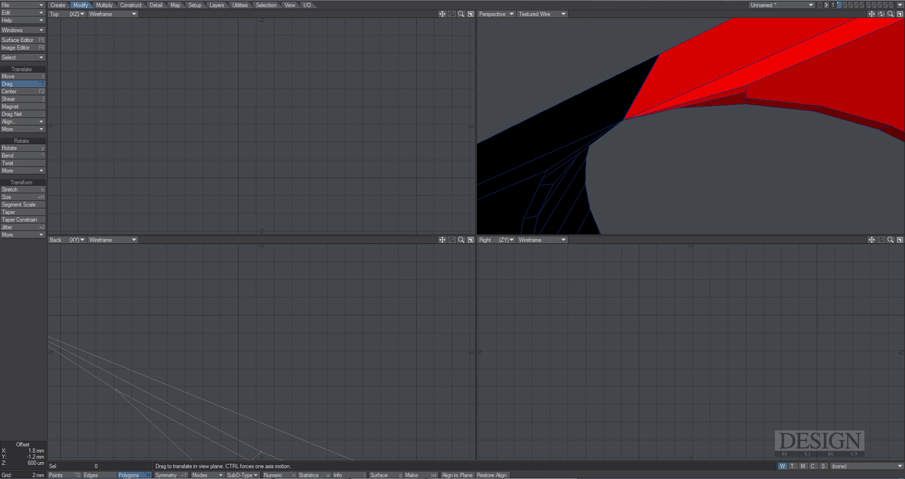
left_click_drag(768, 91, 734, 109, "alt")
left_click_drag(676, 125, 677, 127)
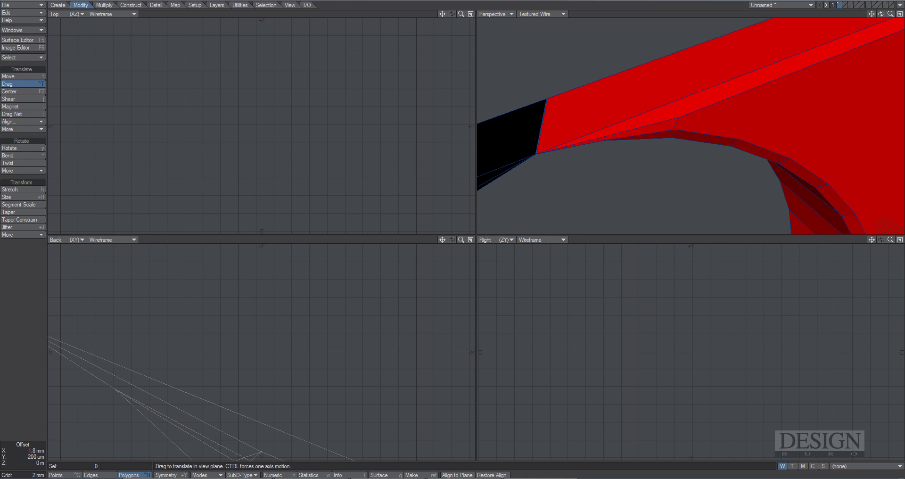
Step: Fit all views to the logo and orbit the perspective view to see it from the front
key("a")
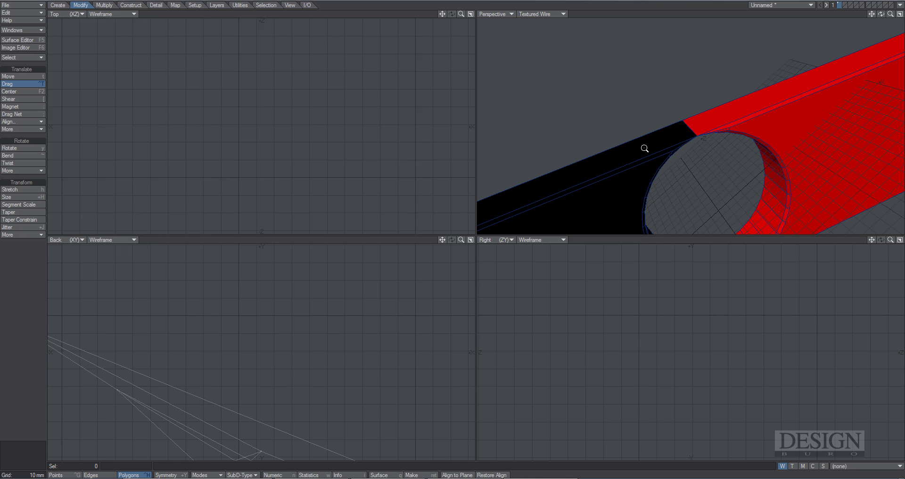
left_click_drag(723, 180, 695, 194, "ctrl+alt")
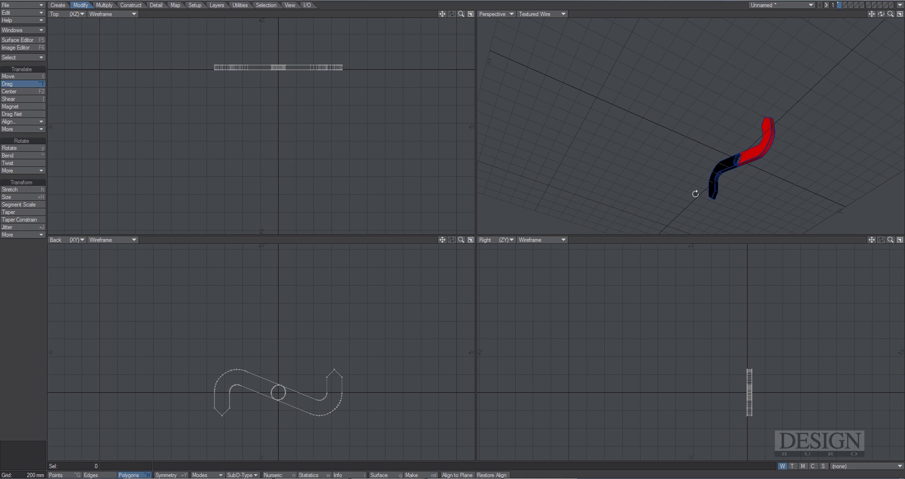
key("a")
left_click_drag(669, 141, 707, 157, "alt")
left_click_drag(630, 177, 676, 175, "alt")
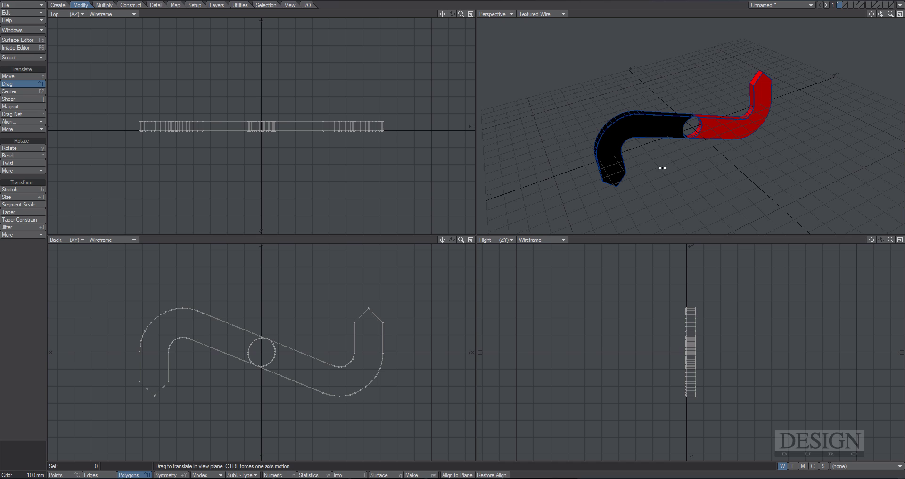